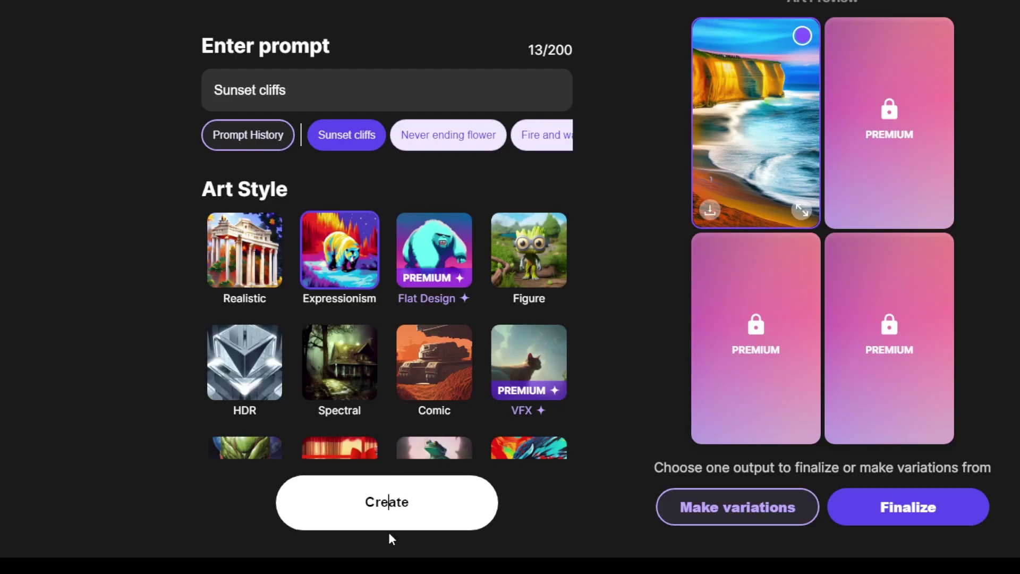
Step: Generate a fresh version of the sunset cliffs artwork
{"action": "left_click", "coordinate": [416, 487]}
{"action": "scroll", "coordinate": [416, 487], "scroll_direction": "down", "scroll_amount": 10}
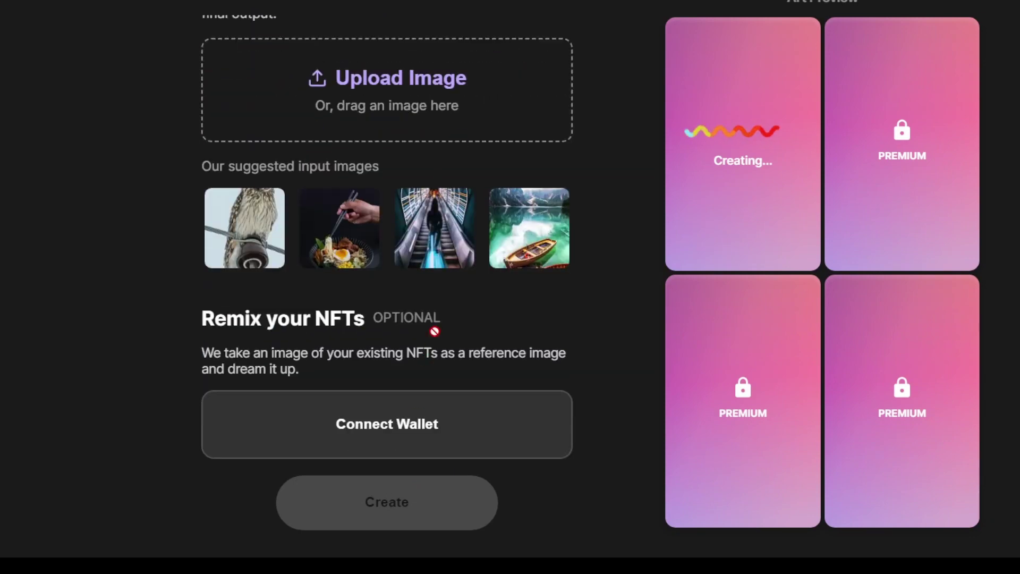
{"action": "scroll", "coordinate": [435, 331], "scroll_direction": "up", "scroll_amount": 15}
{"action": "scroll", "coordinate": [434, 331], "scroll_direction": "up", "scroll_amount": 6}
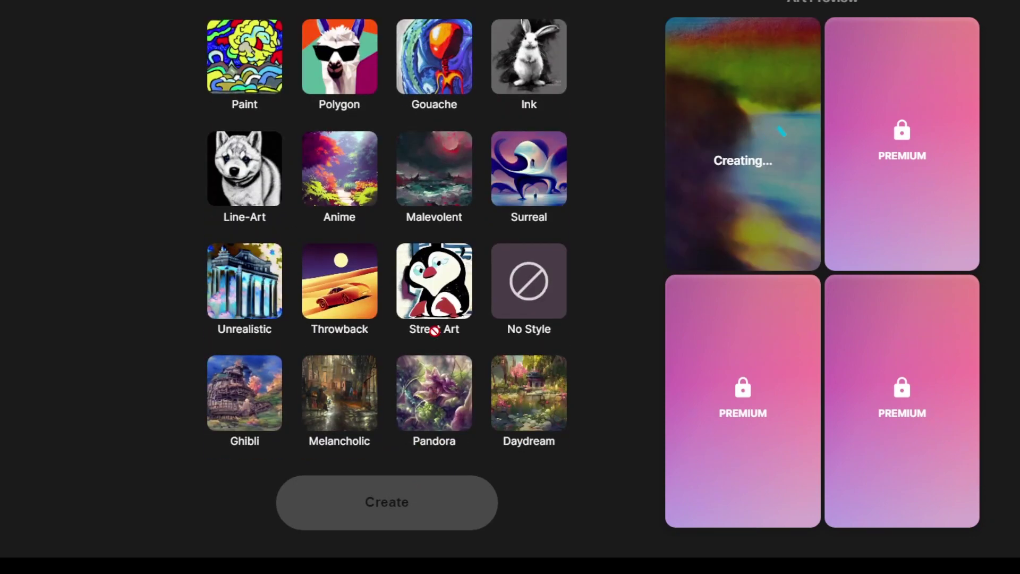
{"action": "scroll", "coordinate": [436, 336], "scroll_direction": "up", "scroll_amount": 3}
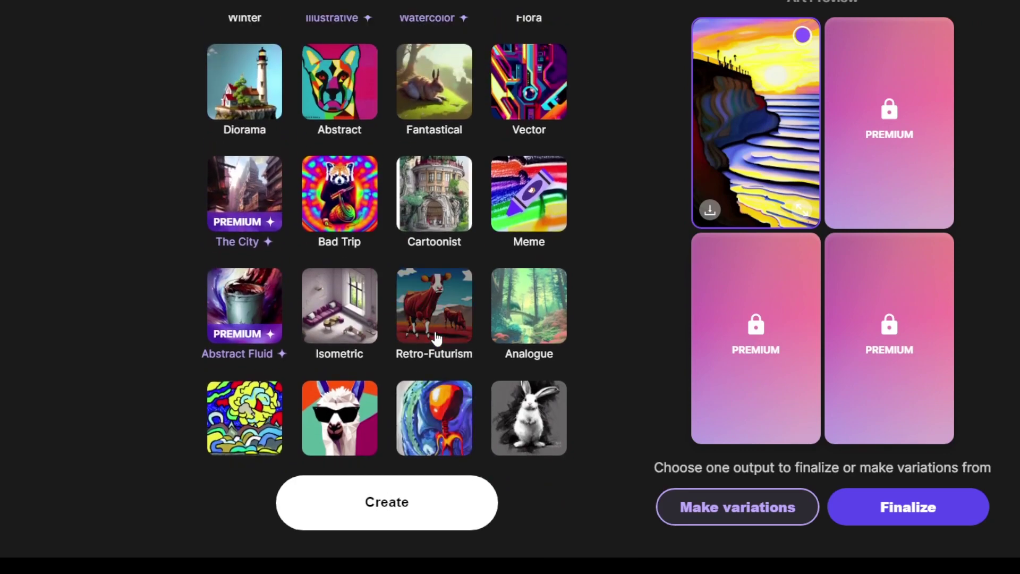
Step: Generate another sunset cliffs variation and browse the Art Style grid
{"action": "left_click", "coordinate": [398, 500]}
{"action": "scroll", "coordinate": [428, 232], "scroll_direction": "down", "scroll_amount": 10}
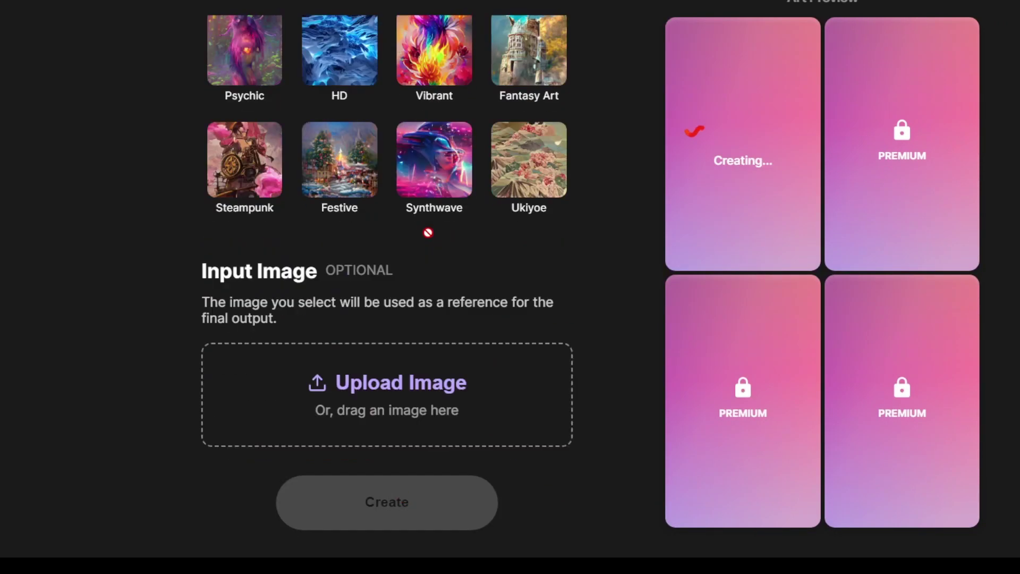
{"action": "scroll", "coordinate": [428, 232], "scroll_direction": "down", "scroll_amount": 5}
{"action": "scroll", "coordinate": [428, 232], "scroll_direction": "up", "scroll_amount": 10}
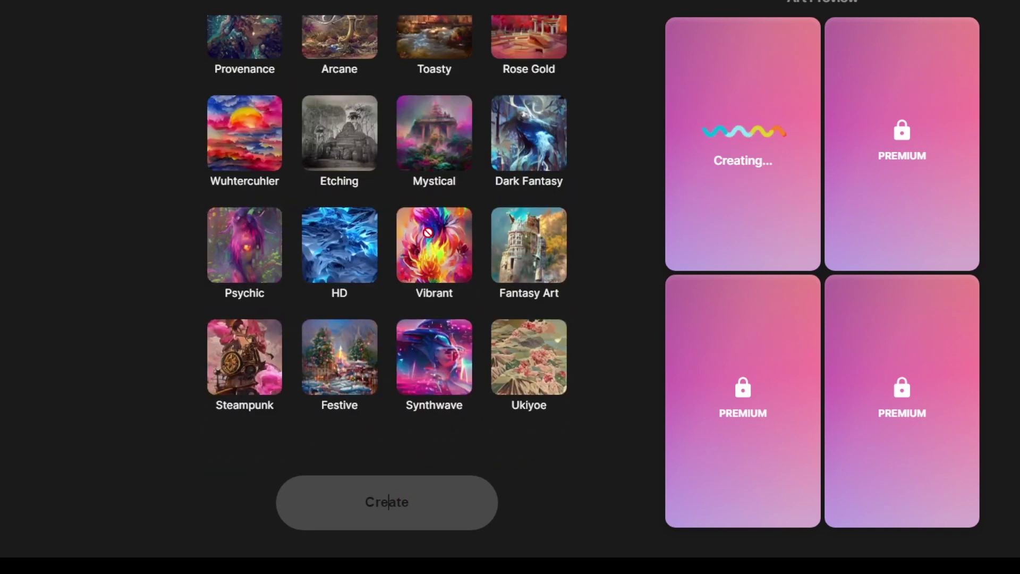
{"action": "scroll", "coordinate": [428, 232], "scroll_direction": "up", "scroll_amount": 7}
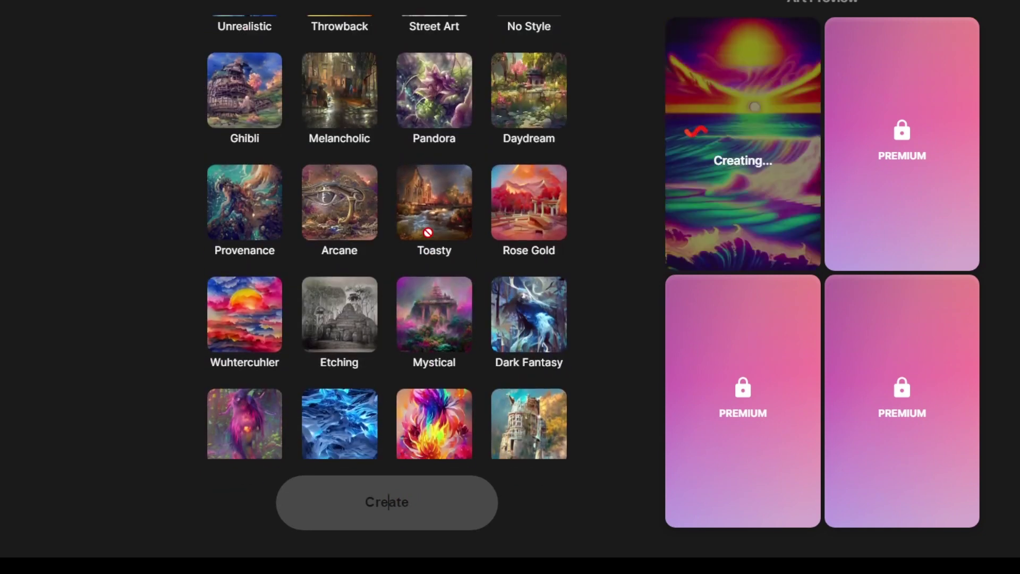
{"action": "scroll", "coordinate": [435, 261], "scroll_direction": "up", "scroll_amount": 1}
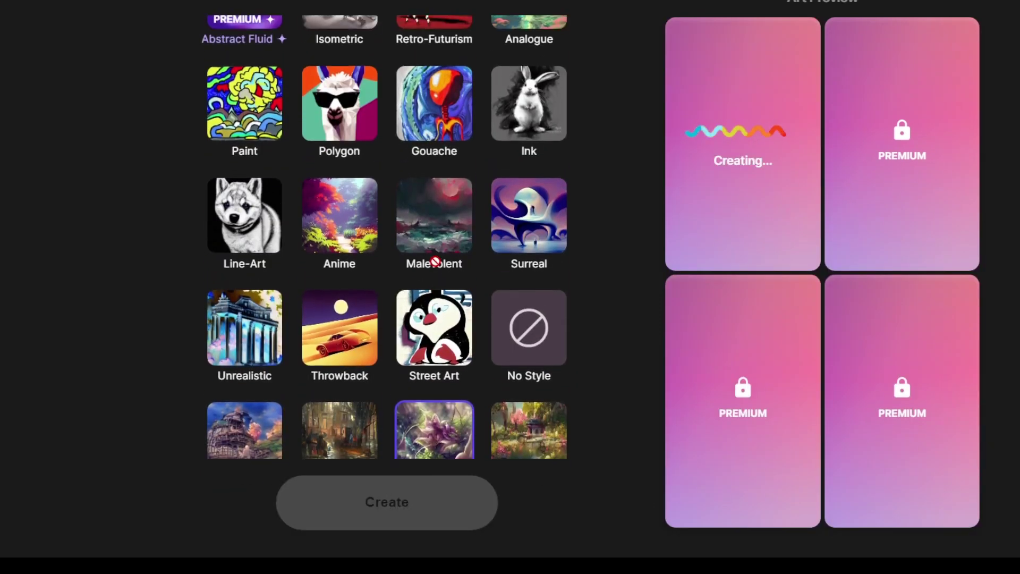
{"action": "scroll", "coordinate": [435, 261], "scroll_direction": "up", "scroll_amount": 1}
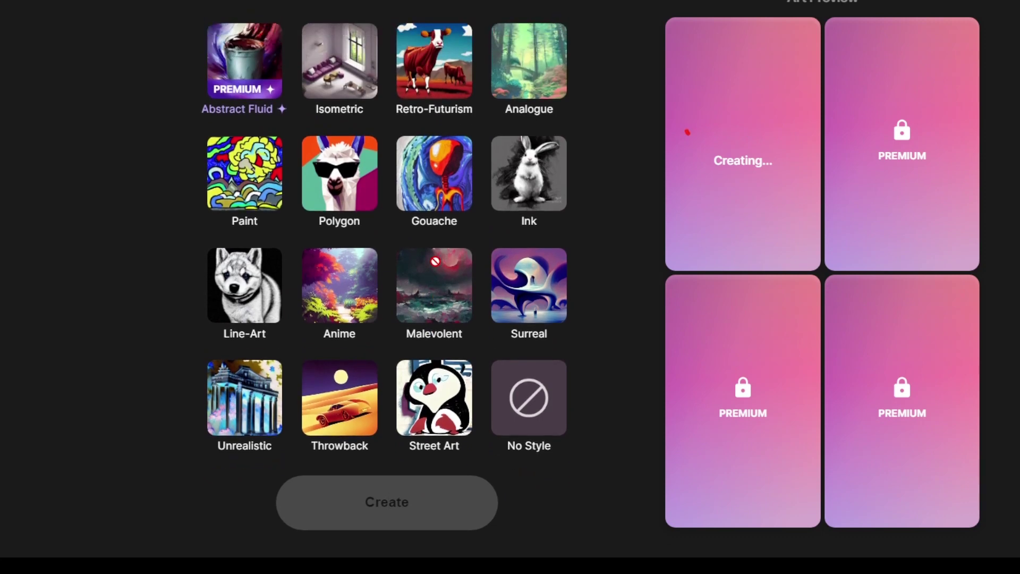
{"action": "scroll", "coordinate": [435, 261], "scroll_direction": "up", "scroll_amount": 3}
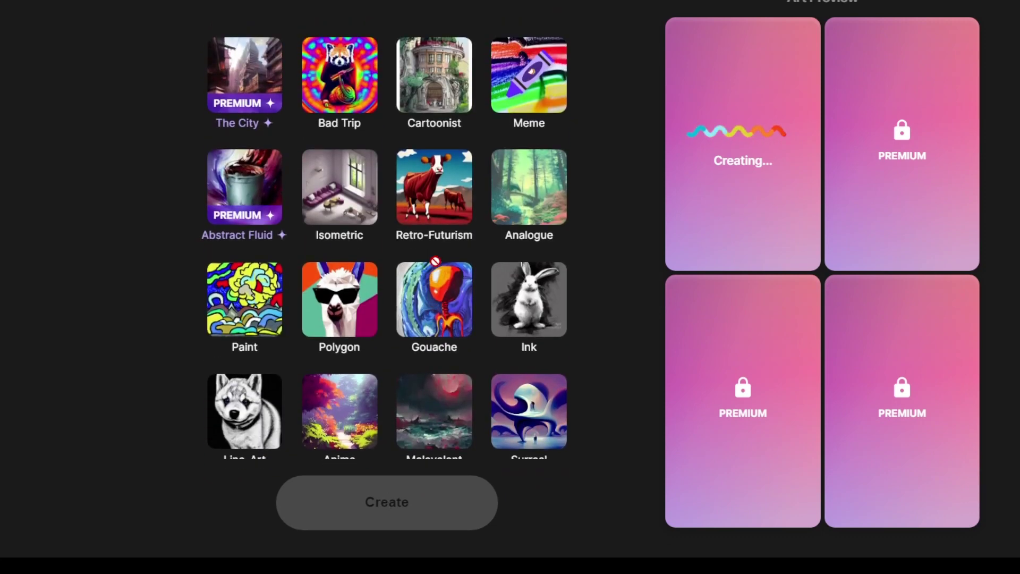
{"action": "scroll", "coordinate": [435, 261], "scroll_direction": "up", "scroll_amount": 2}
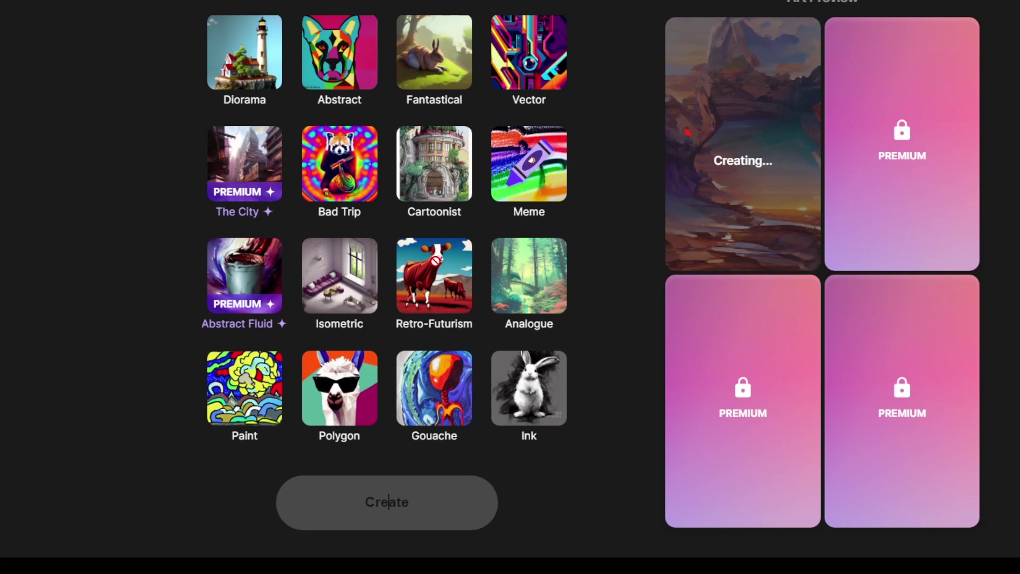
{"action": "scroll", "coordinate": [449, 285], "scroll_direction": "up", "scroll_amount": 1}
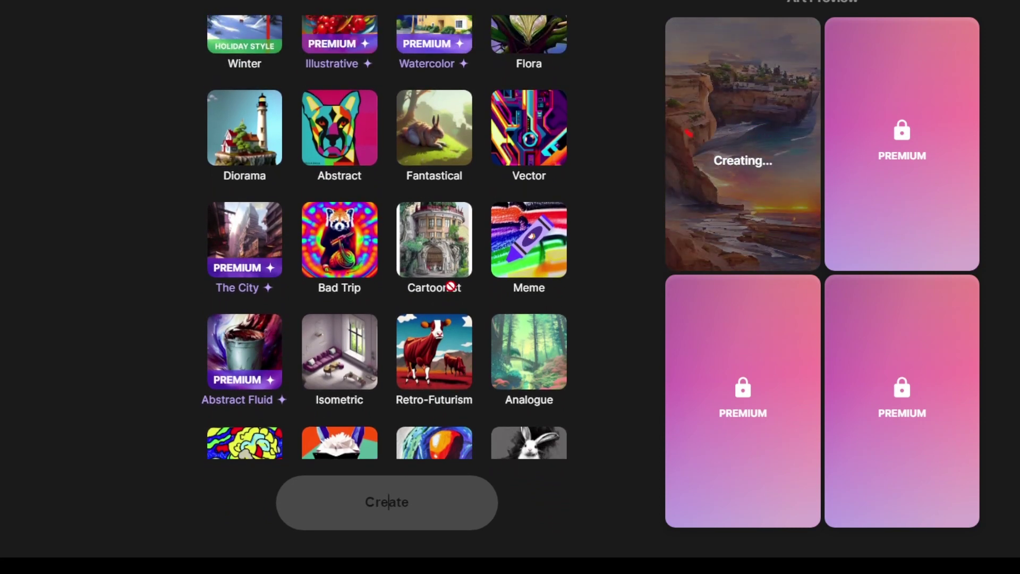
{"action": "scroll", "coordinate": [451, 285], "scroll_direction": "up", "scroll_amount": 1}
{"action": "scroll", "coordinate": [450, 286], "scroll_direction": "up", "scroll_amount": 1}
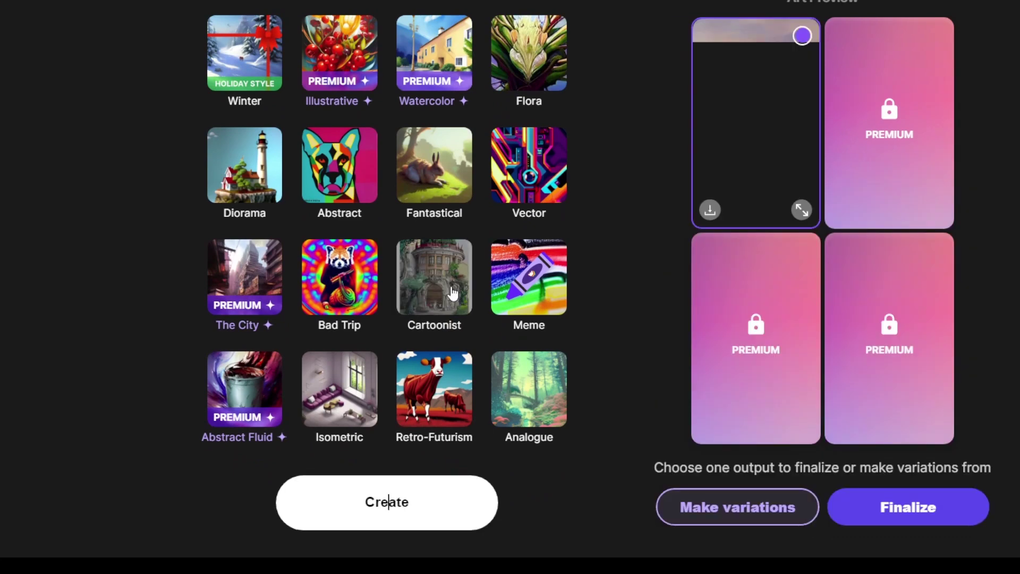
Step: Re-create the sunset cliffs artwork in the Cartoonist art style
{"action": "left_click", "coordinate": [454, 288]}
{"action": "left_click", "coordinate": [428, 500]}
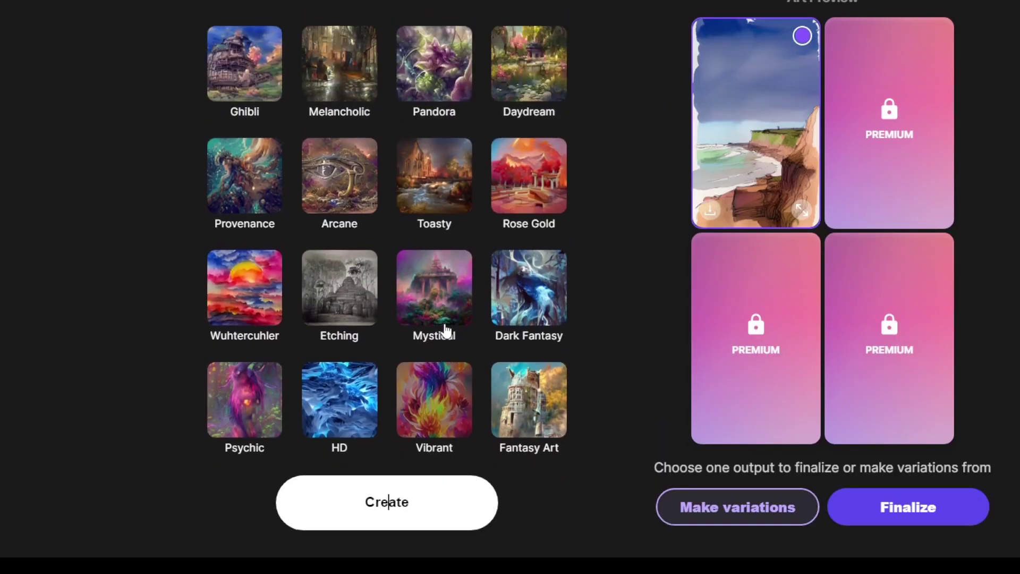
{"action": "scroll", "coordinate": [446, 330], "scroll_direction": "up", "scroll_amount": 5}
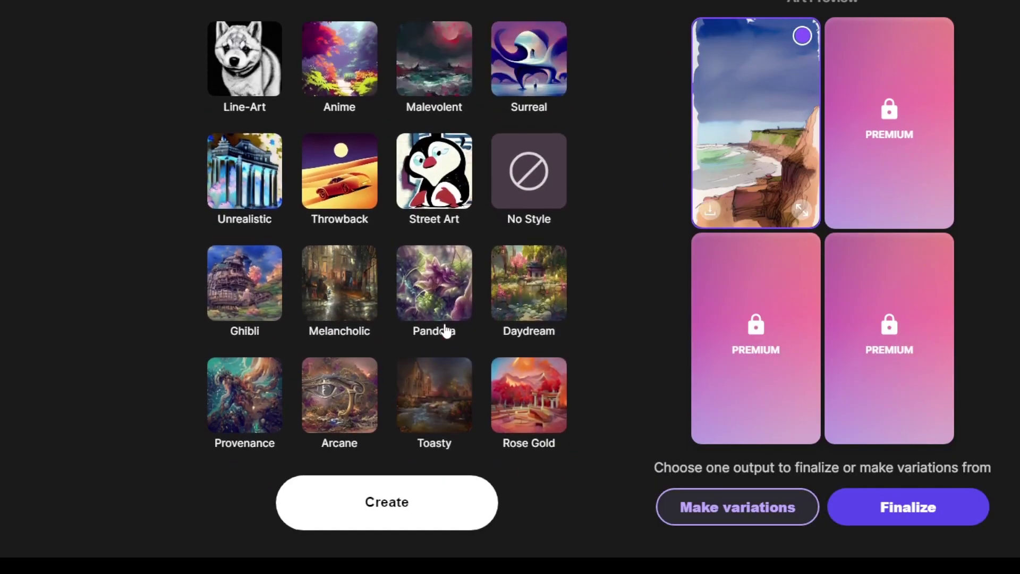
{"action": "scroll", "coordinate": [447, 330], "scroll_direction": "up", "scroll_amount": 2}
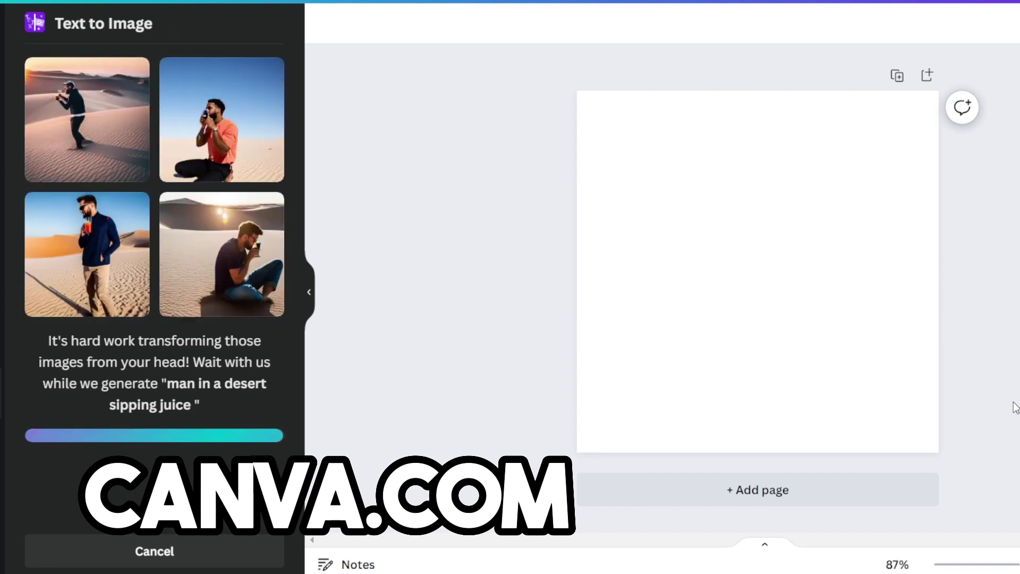
Step: Stack the four desert images on the page, ending with the orange-shirt one, and select the old prompt
{"action": "left_click", "coordinate": [240, 283]}
{"action": "left_click", "coordinate": [105, 228]}
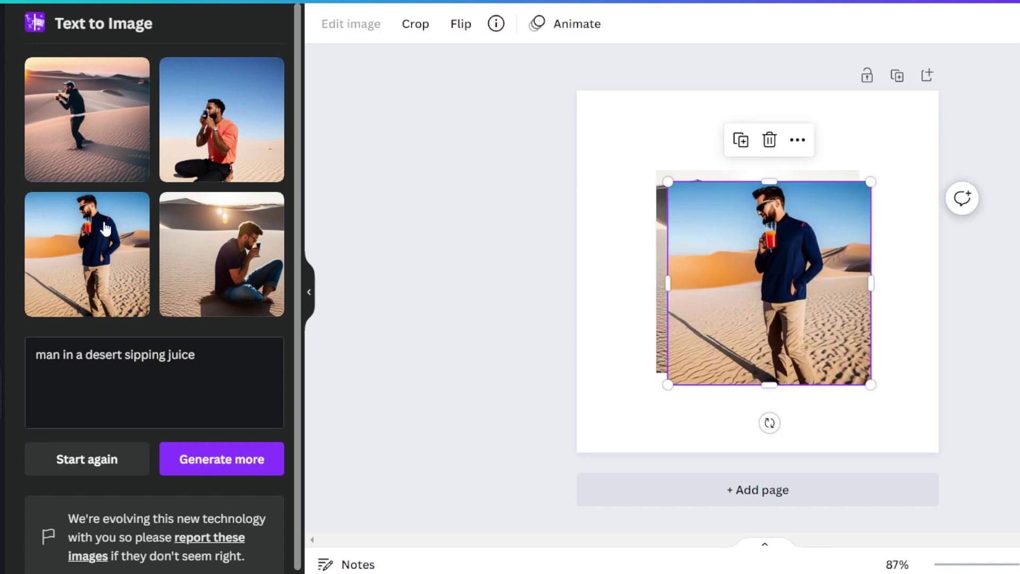
{"action": "left_click", "coordinate": [109, 134]}
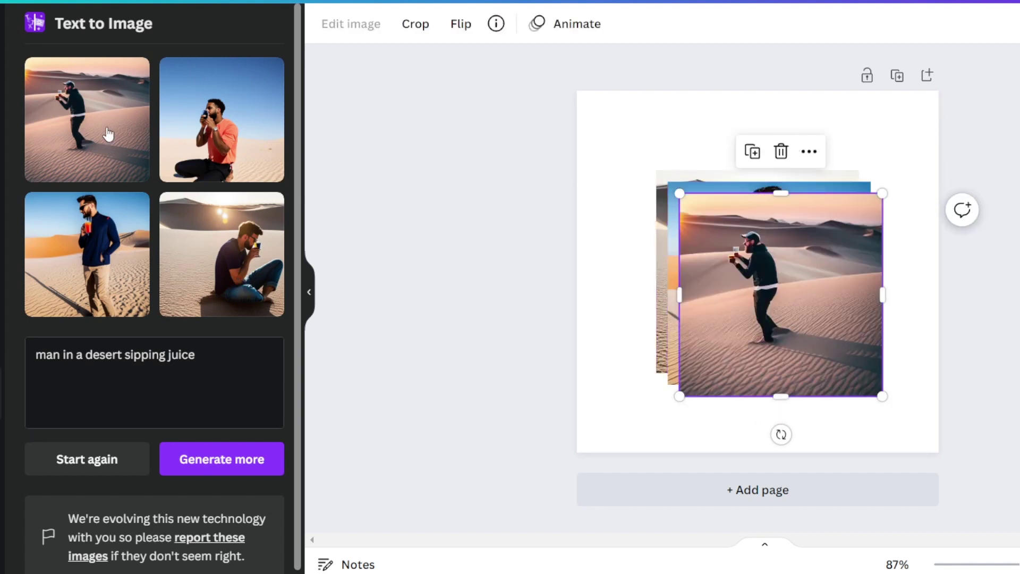
{"action": "left_click", "coordinate": [209, 90]}
{"action": "left_click", "coordinate": [112, 367]}
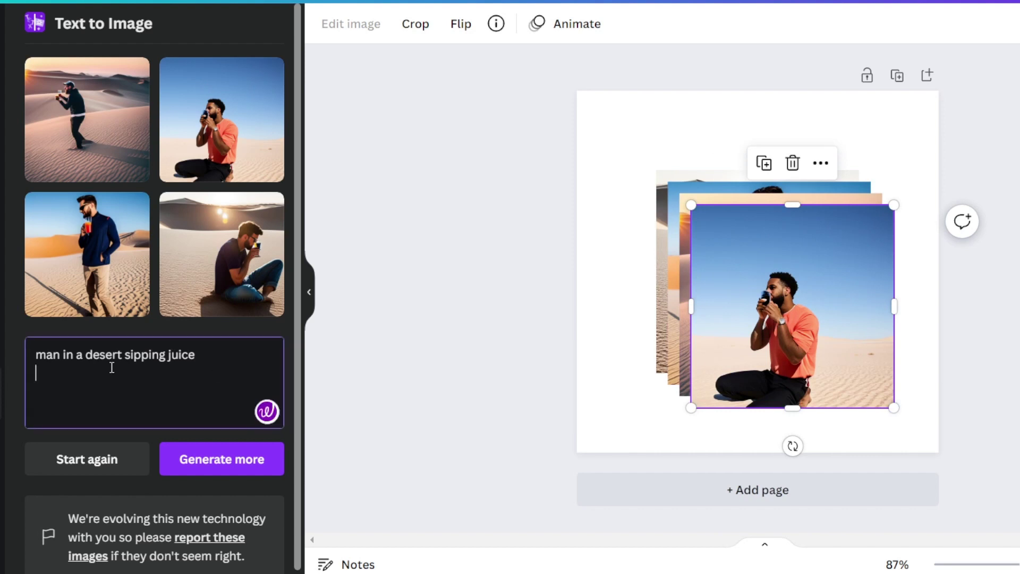
{"action": "left_click_drag", "start_coordinate": [196, 355], "coordinate": [5, 347]}
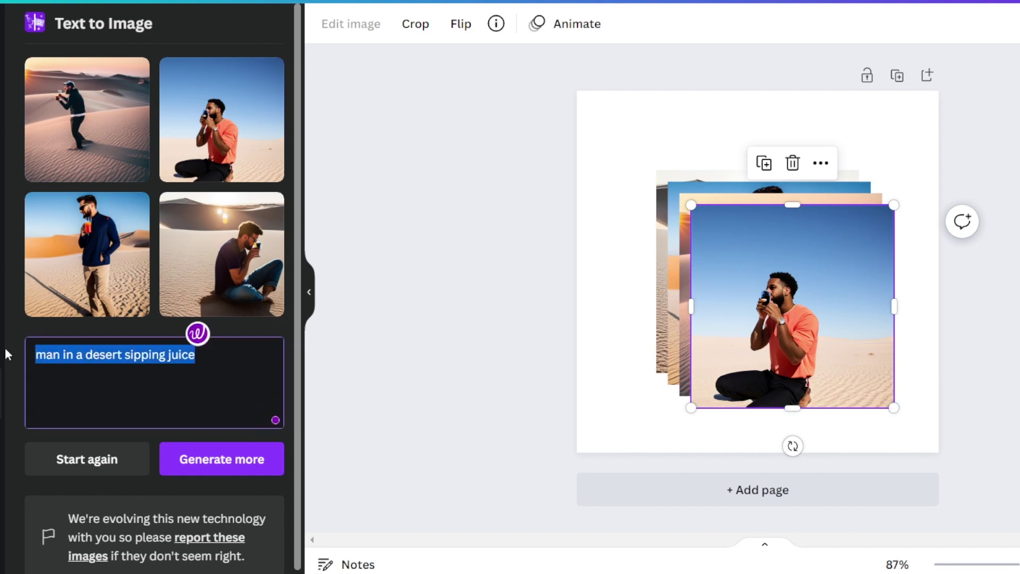
Step: Generate logos for 'smart tech logo in a circle futuristic', then regenerate as 'logo in a circle futuristic'
{"action": "type", "text": "smart tech "}
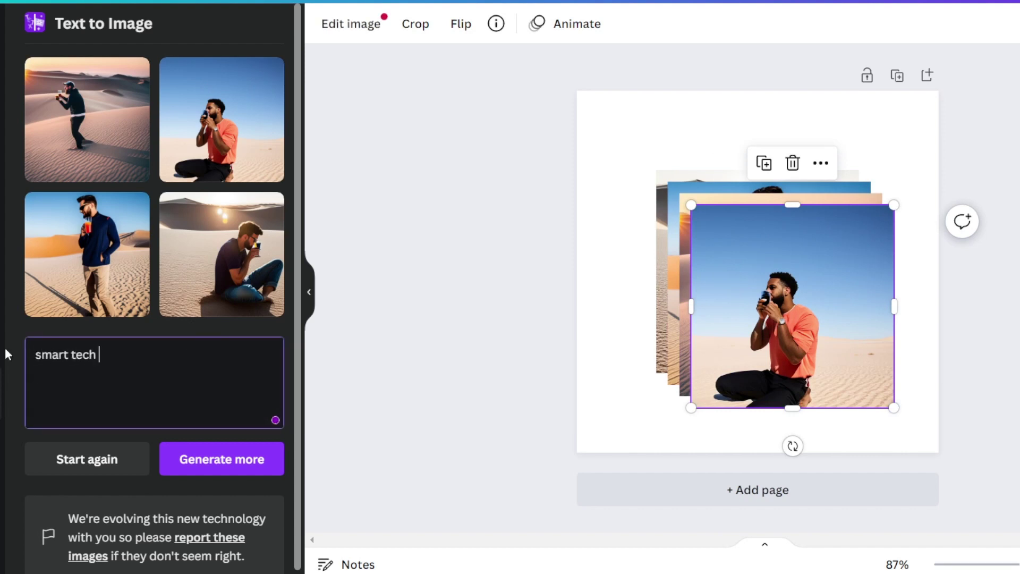
{"action": "type", "text": "logo in a circle"}
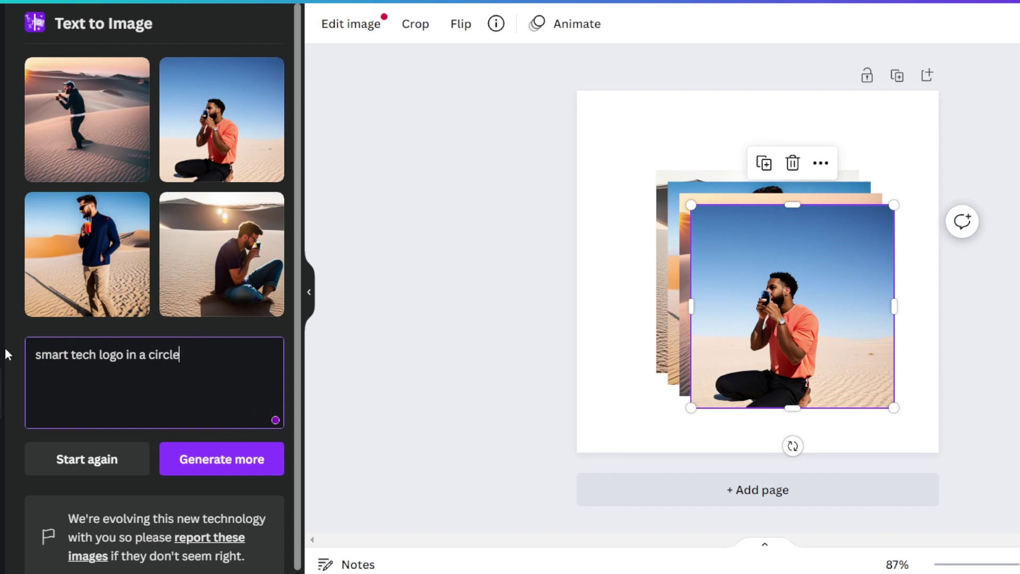
{"action": "type", "text": " futuristic"}
{"action": "left_click", "coordinate": [227, 456]}
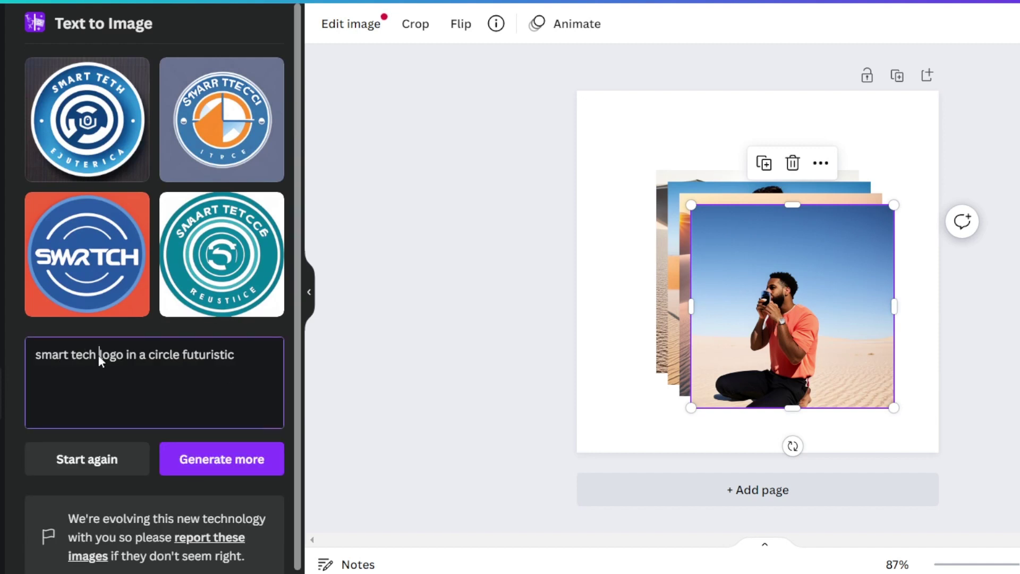
{"action": "left_click_drag", "start_coordinate": [99, 355], "coordinate": [23, 357]}
{"action": "key", "text": "BackSpace"}
{"action": "left_click", "coordinate": [236, 454]}
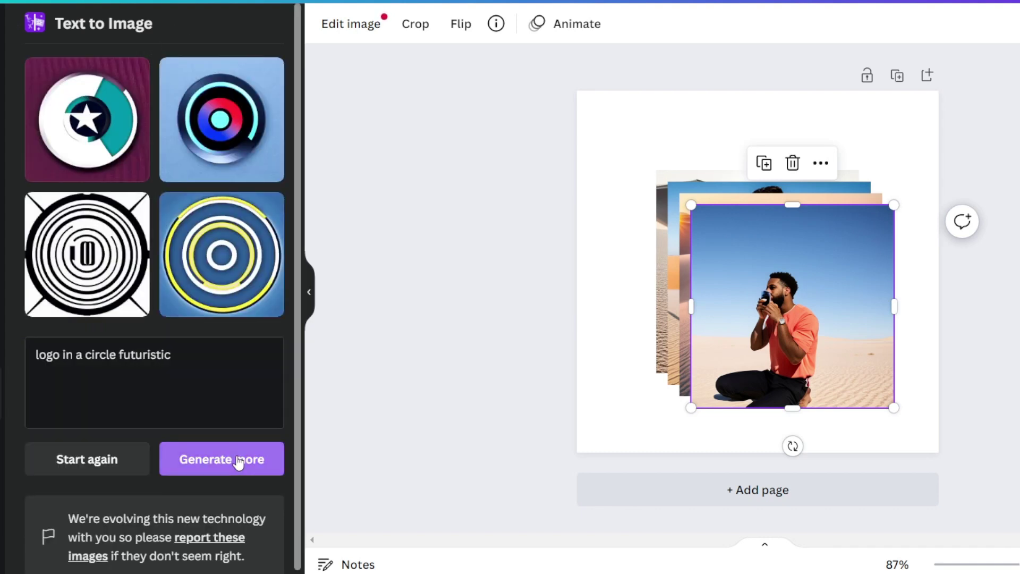
Step: Add the first futuristic logo to the page, then generate 'man sipping water in a desert' in Playground AI
{"action": "left_click", "coordinate": [60, 90]}
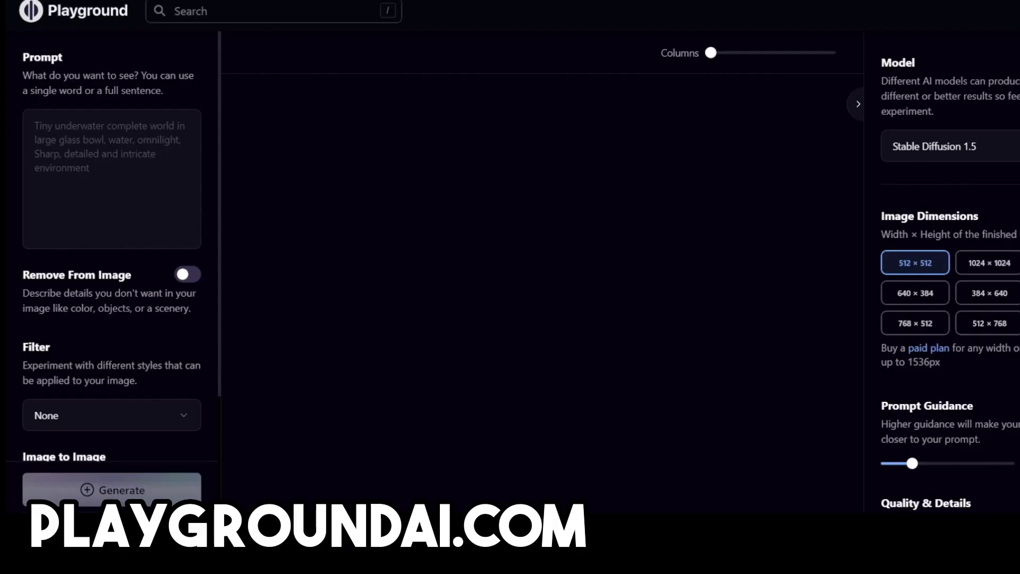
{"action": "left_click", "coordinate": [113, 164]}
{"action": "type", "text": "man"}
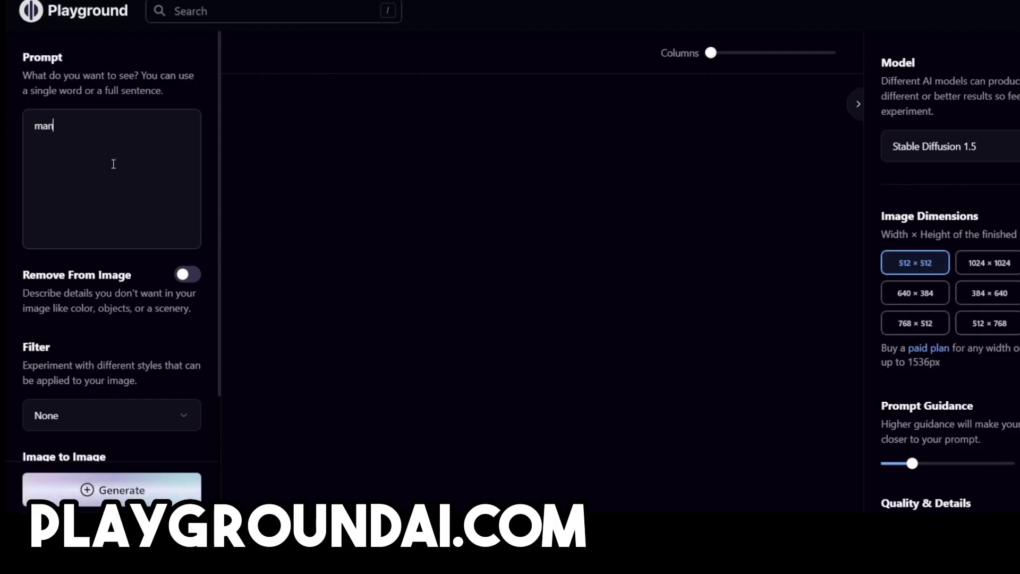
{"action": "type", "text": " sipping water ina "}
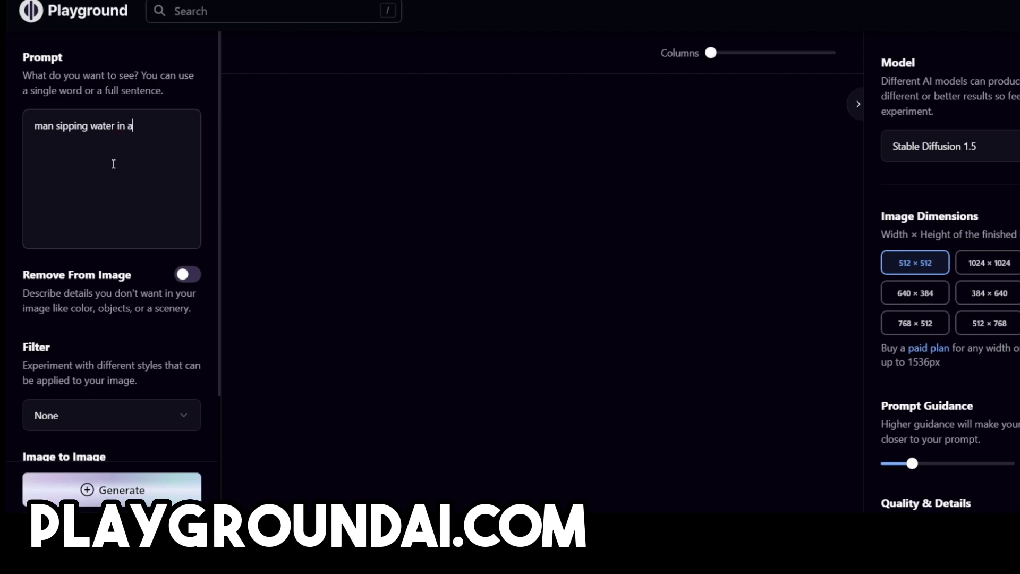
{"action": "type", "text": " desert"}
{"action": "scroll", "coordinate": [121, 430], "scroll_direction": "down", "scroll_amount": 3}
{"action": "left_click", "coordinate": [117, 499]}
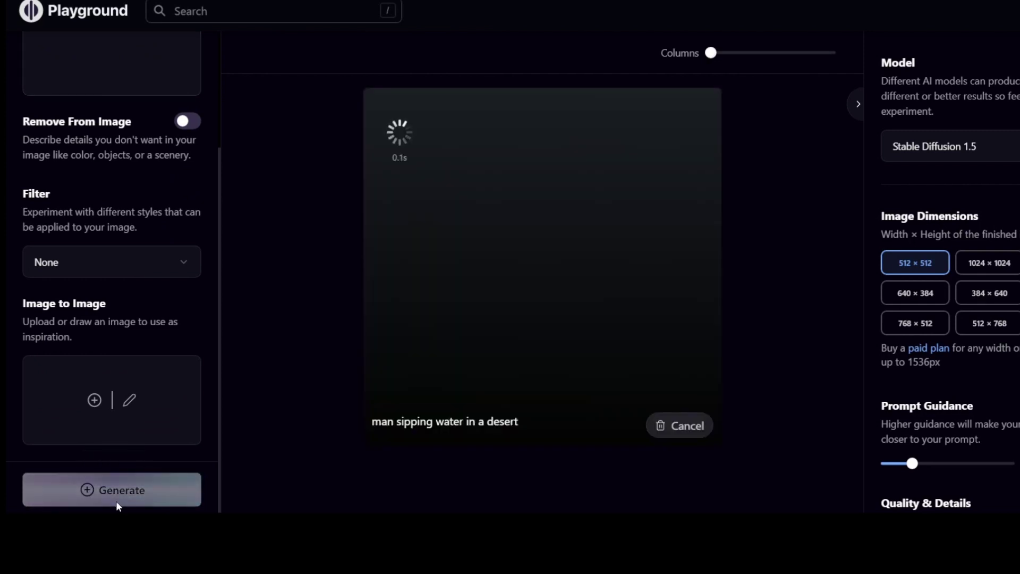
Step: Replace the prompt with 'circle logo futuristic' and generate it
{"action": "scroll", "coordinate": [117, 321], "scroll_direction": "up", "scroll_amount": 3}
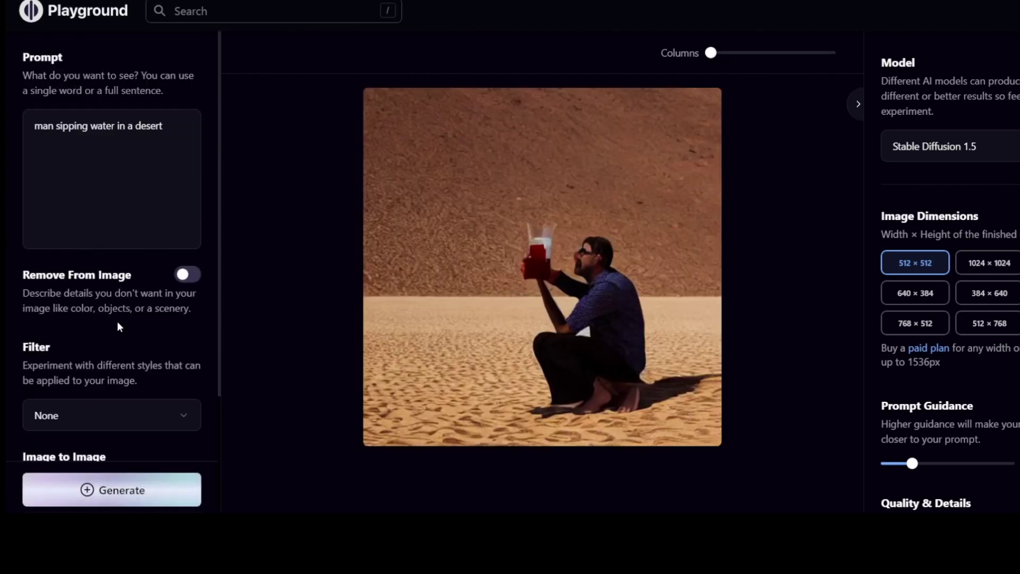
{"action": "left_click_drag", "start_coordinate": [169, 138], "coordinate": [6, 109]}
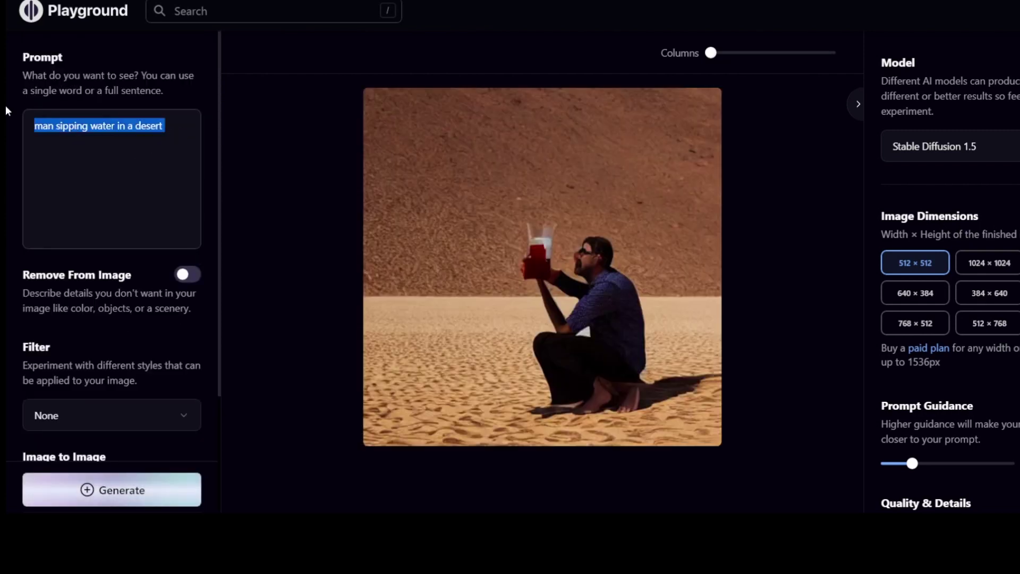
{"action": "type", "text": "cir"}
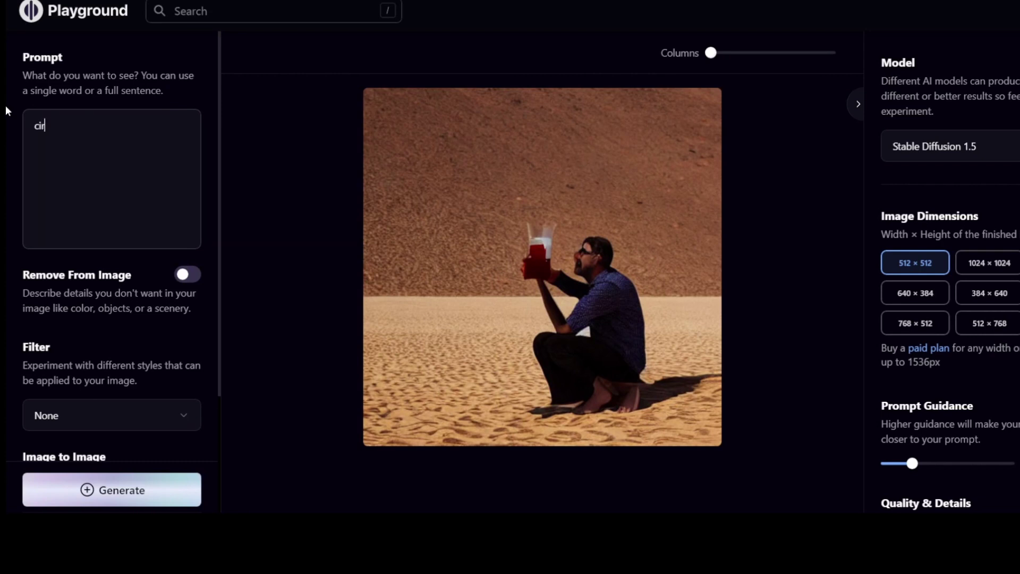
{"action": "type", "text": "cle logo futuristic"}
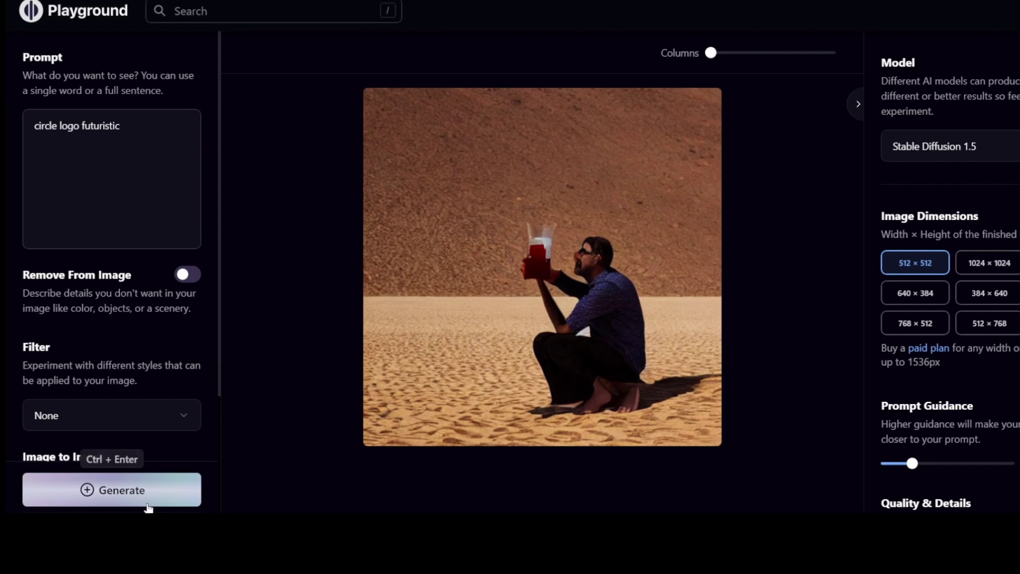
{"action": "left_click", "coordinate": [135, 500]}
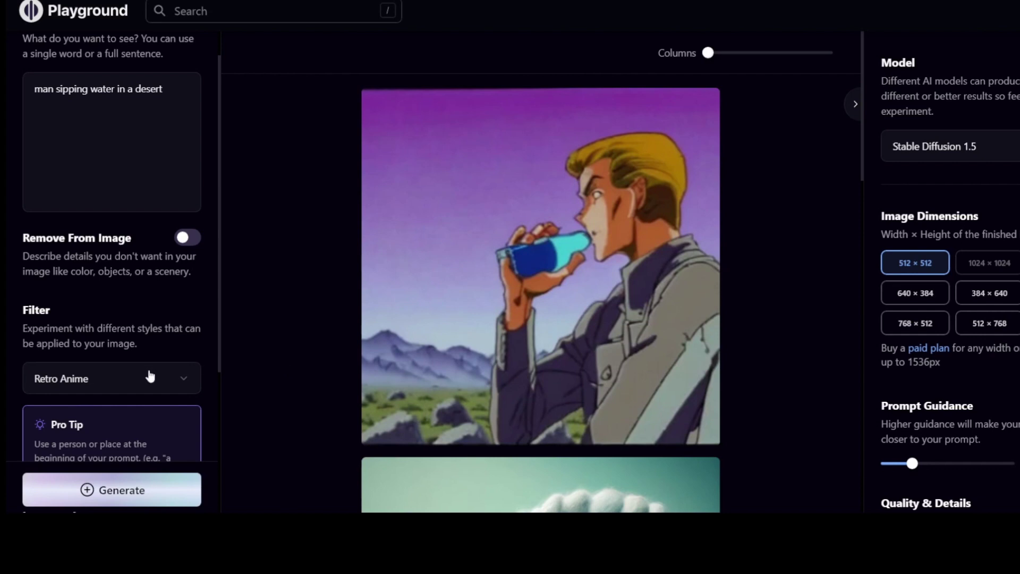
Step: Regenerate the man-sipping-water desert scene with the Pixel style filter
{"action": "left_click", "coordinate": [177, 380]}
{"action": "scroll", "coordinate": [385, 383], "scroll_direction": "down", "scroll_amount": 3}
{"action": "scroll", "coordinate": [385, 382], "scroll_direction": "down", "scroll_amount": 3}
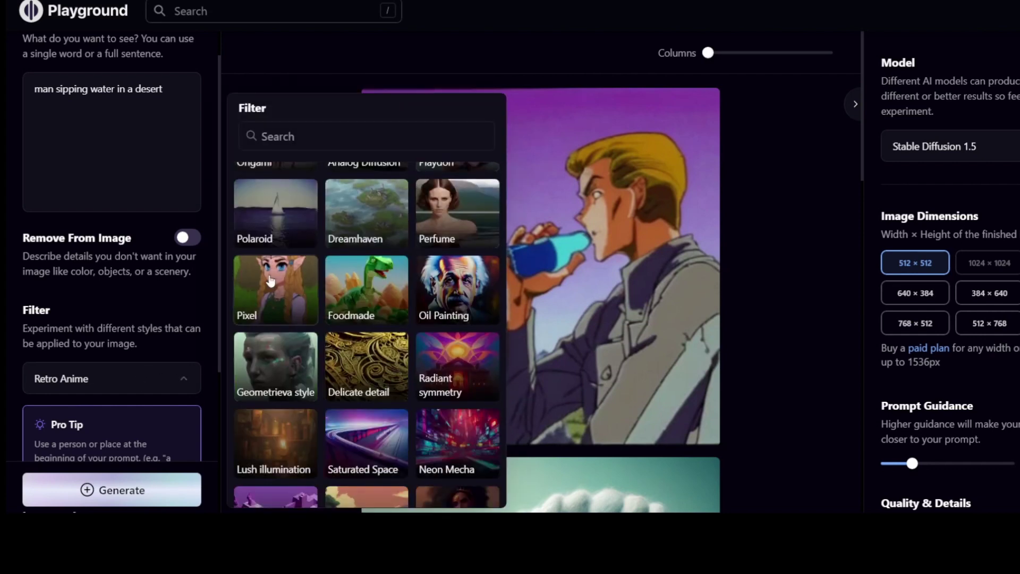
{"action": "left_click", "coordinate": [270, 282]}
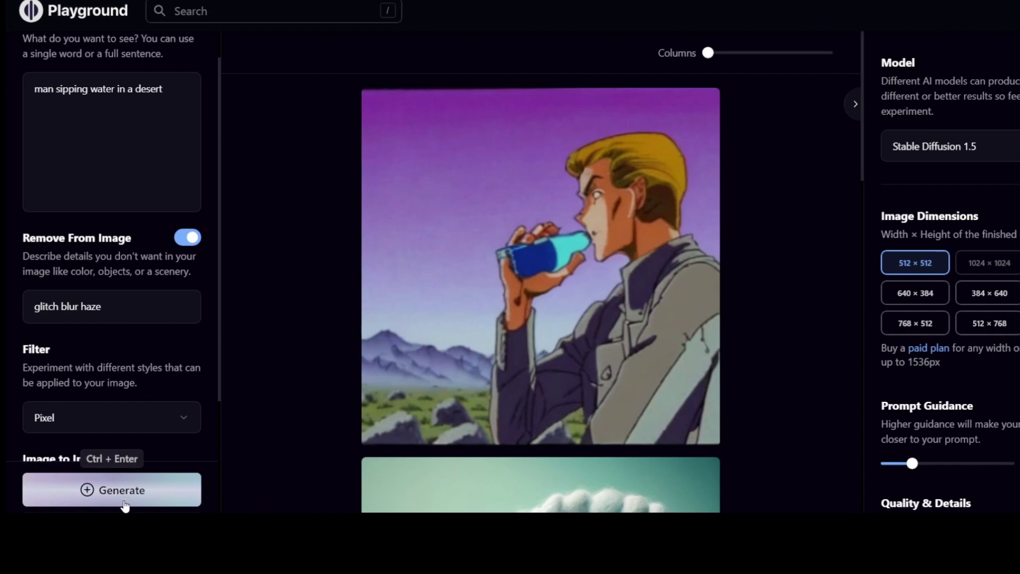
{"action": "left_click", "coordinate": [125, 504]}
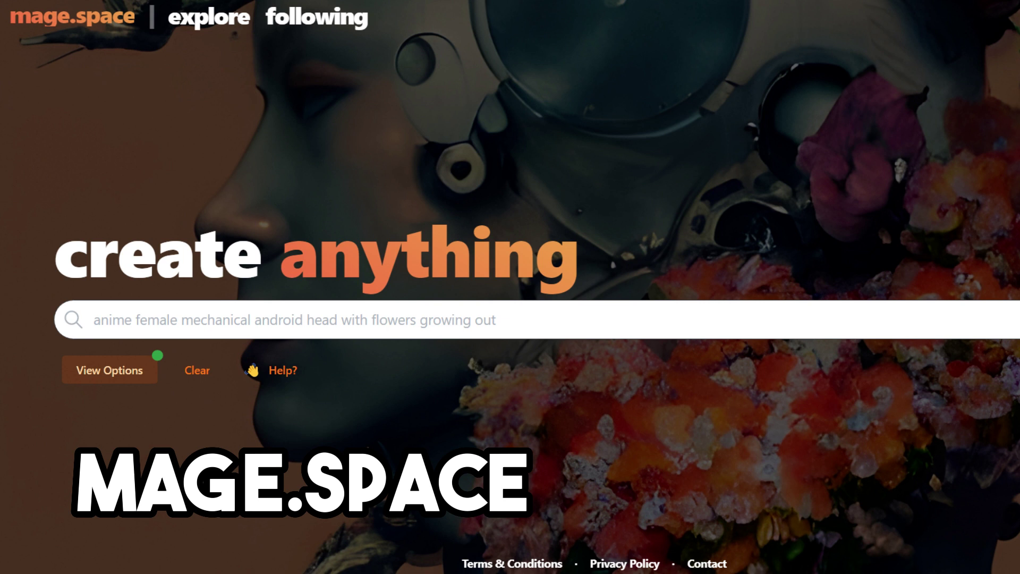
Step: Generate a 'circle logo futuristic' image, then a 'blue star' variant of it
{"action": "type", "text": "turistic"}
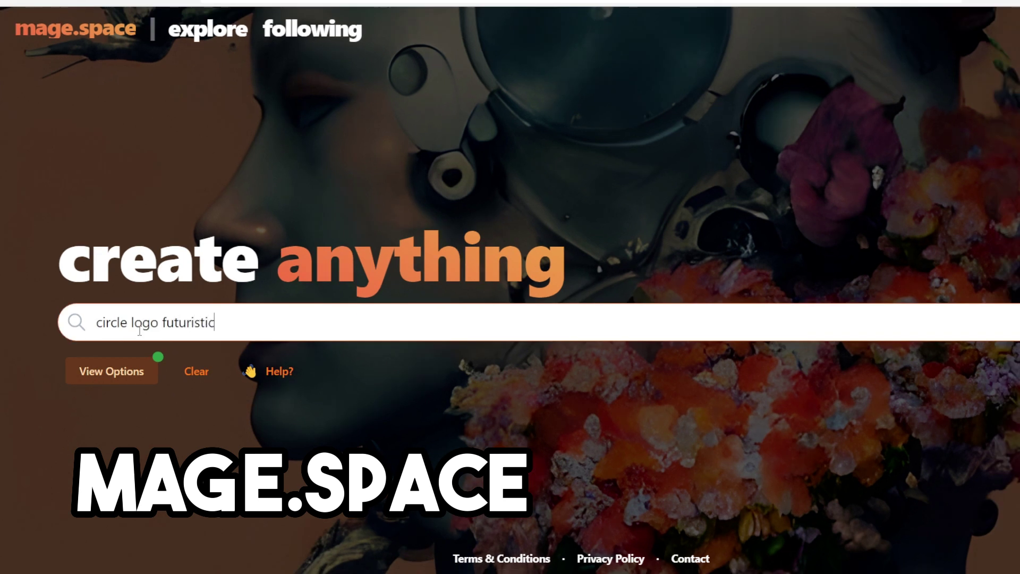
{"action": "key", "text": "Return"}
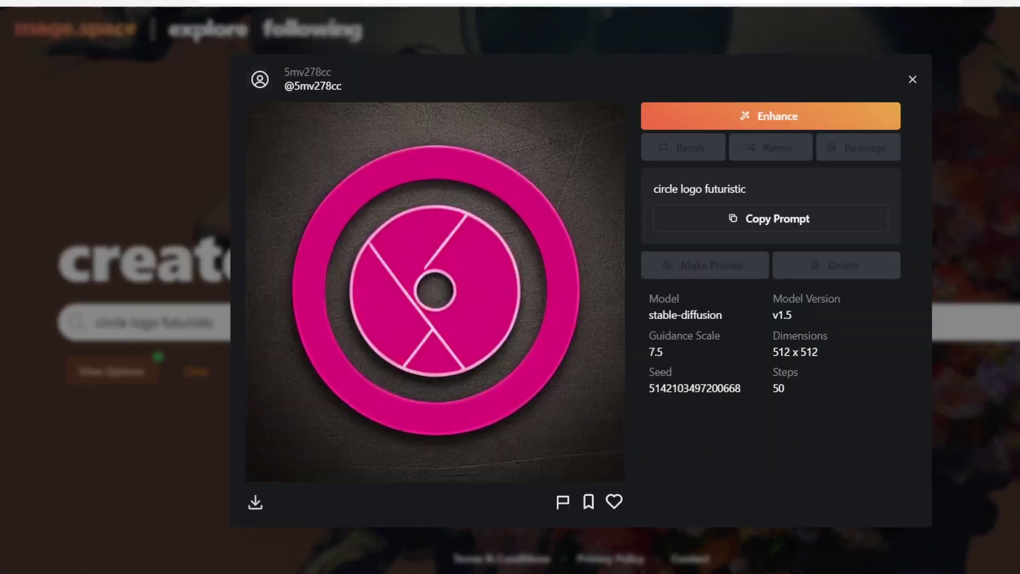
{"action": "key", "text": "Escape"}
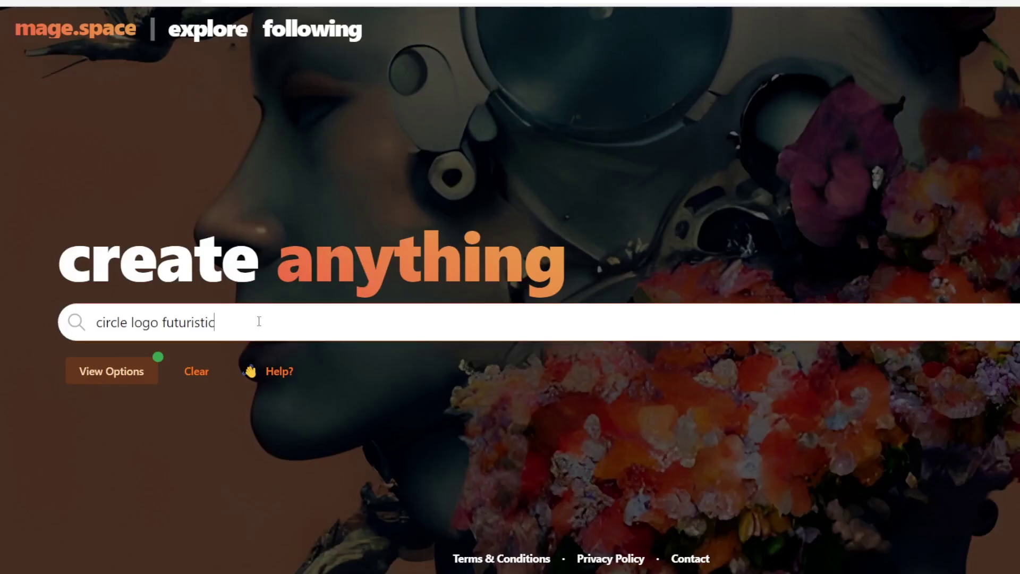
{"action": "type", "text": "blue star"}
{"action": "key", "text": "Return"}
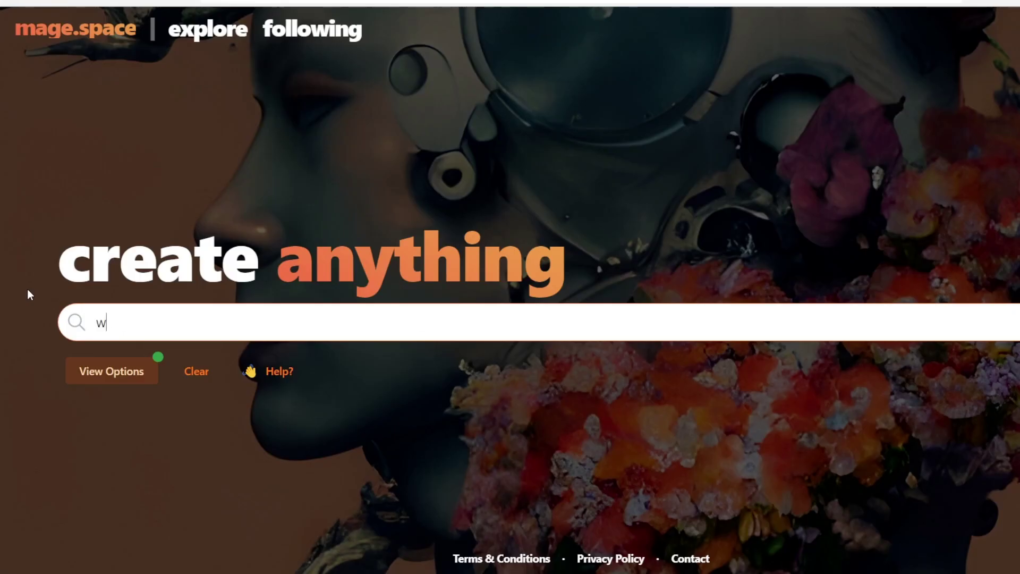
Step: Generate a 'woman in desert' image and close its details view
{"action": "type", "text": "oman in desert,"}
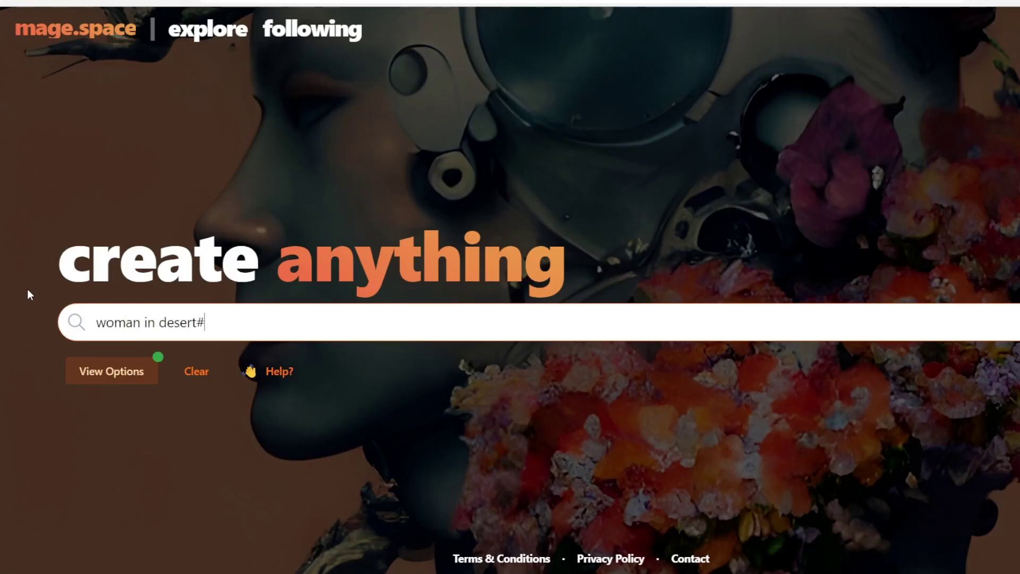
{"action": "key", "text": "BackSpace"}
{"action": "key", "text": "Return"}
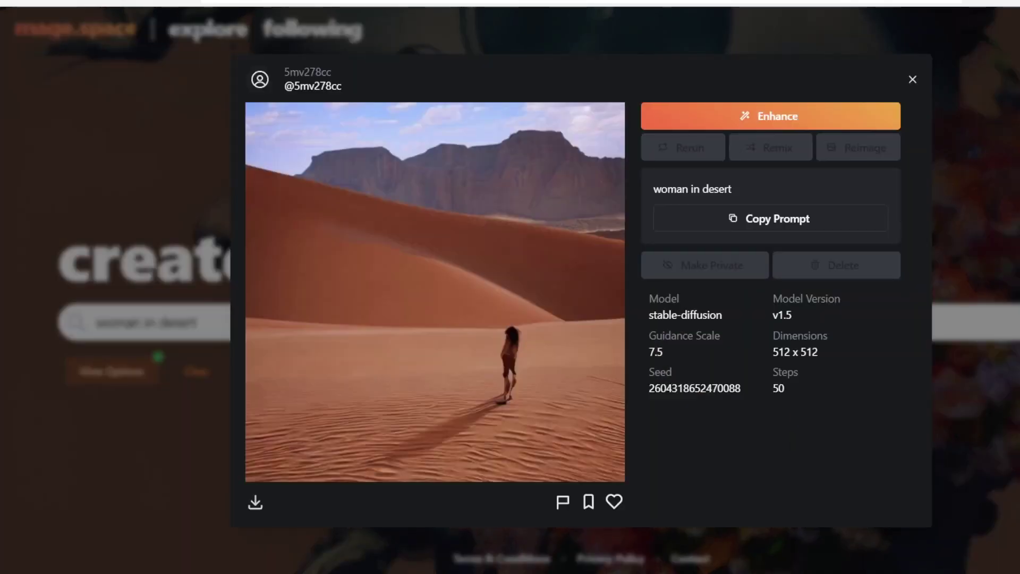
{"action": "left_click", "coordinate": [912, 79]}
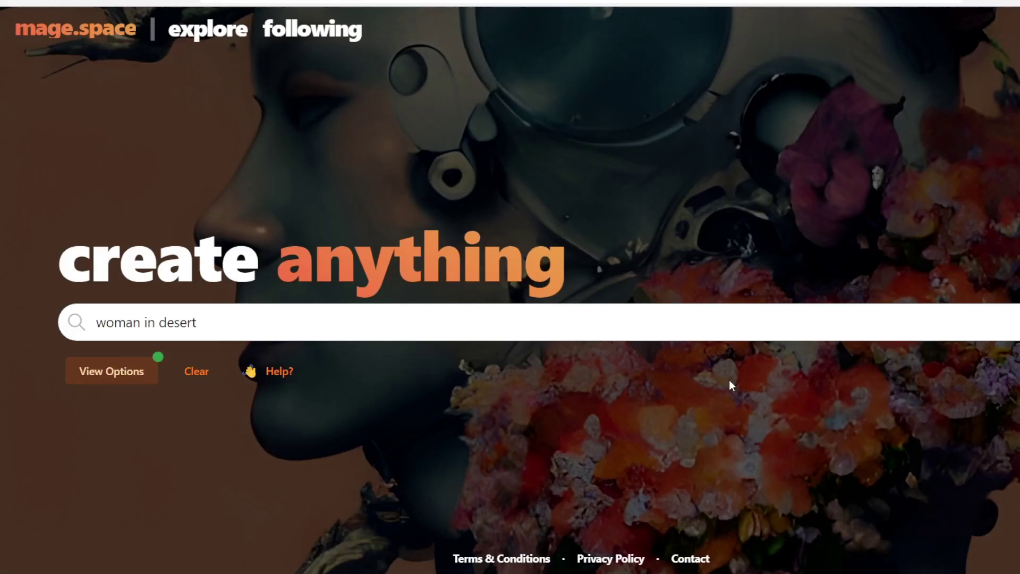
Step: Replace the prompt with 'red sky clouds' and generate that image
{"action": "triple_click", "coordinate": [590, 309]}
{"action": "type", "text": "red sky "}
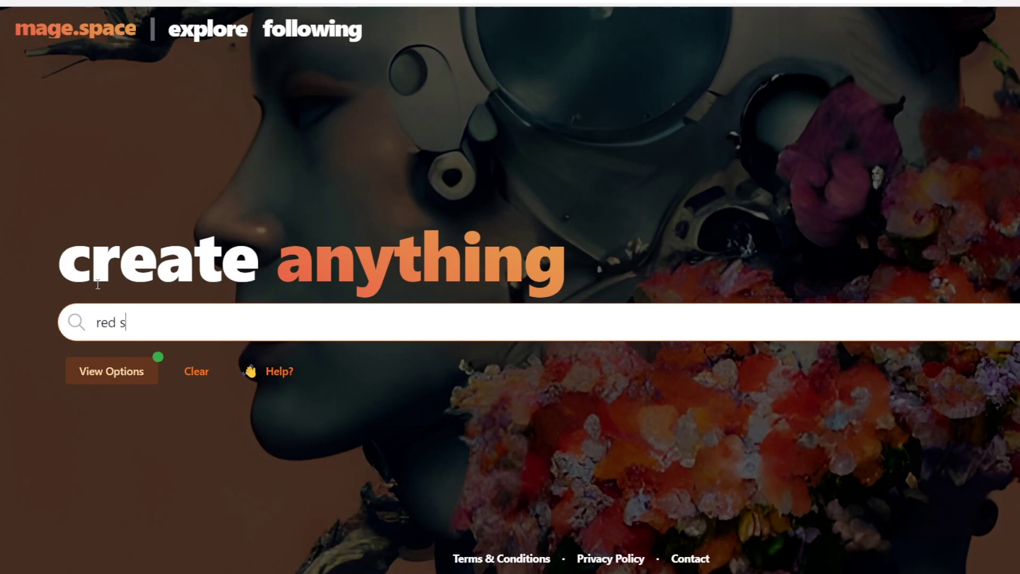
{"action": "type", "text": "clouds"}
{"action": "key", "text": "Return"}
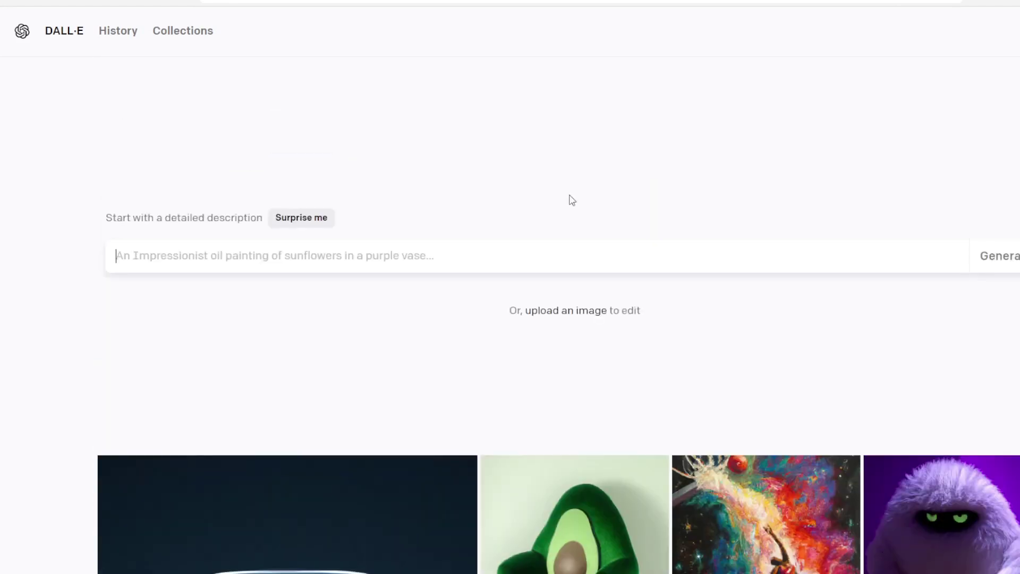
Step: Generate four DALL·E images from 'man in desert drinking water'
{"action": "left_click", "coordinate": [451, 256]}
{"action": "type", "text": "m"}
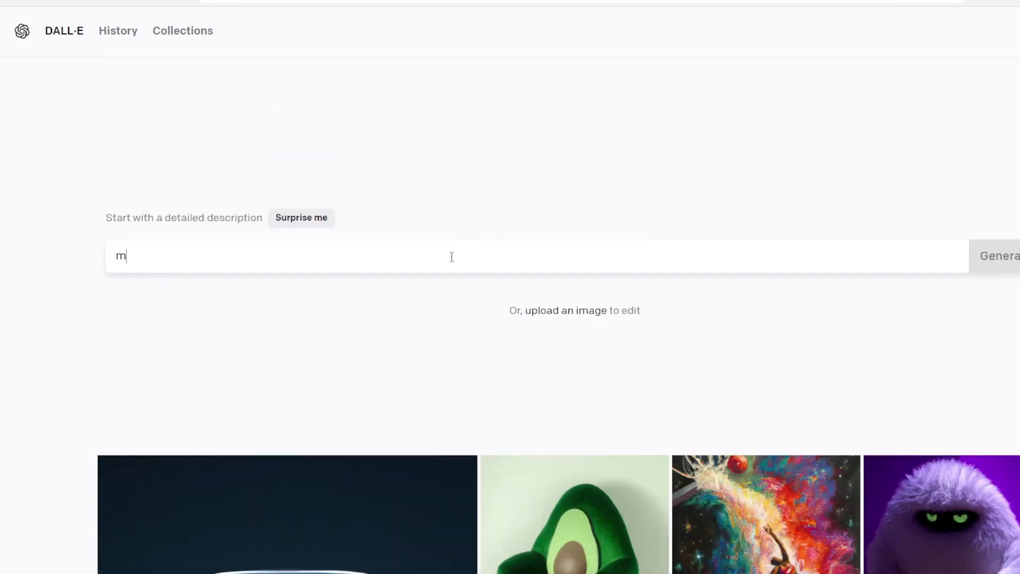
{"action": "type", "text": "an in deser"}
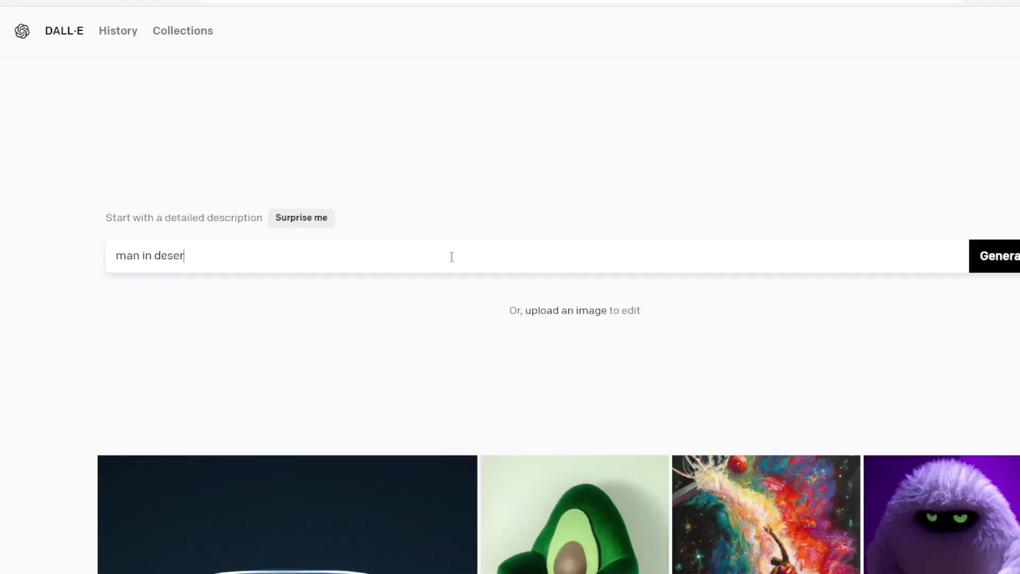
{"action": "type", "text": "t drinking water"}
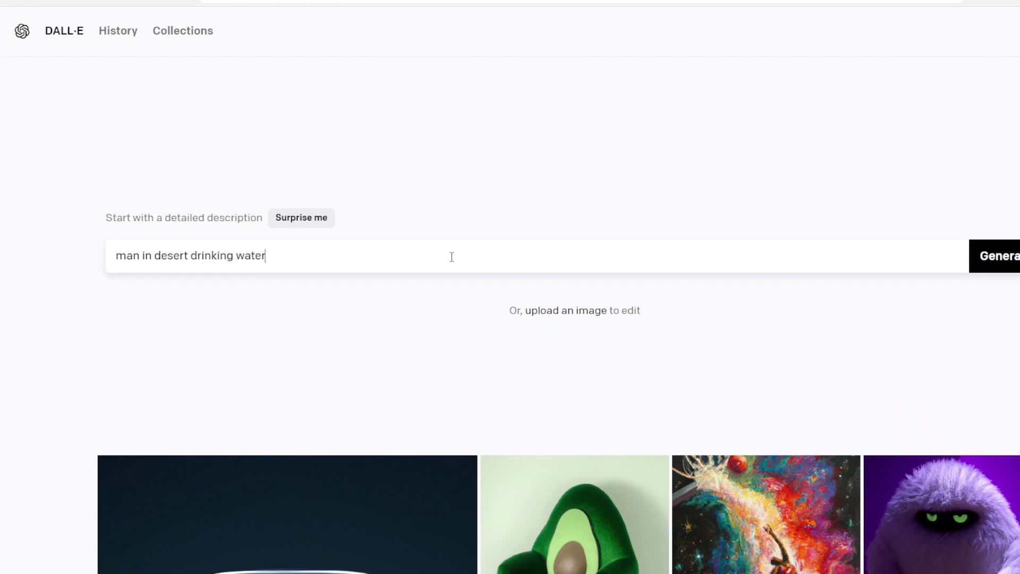
{"action": "key", "text": "Return"}
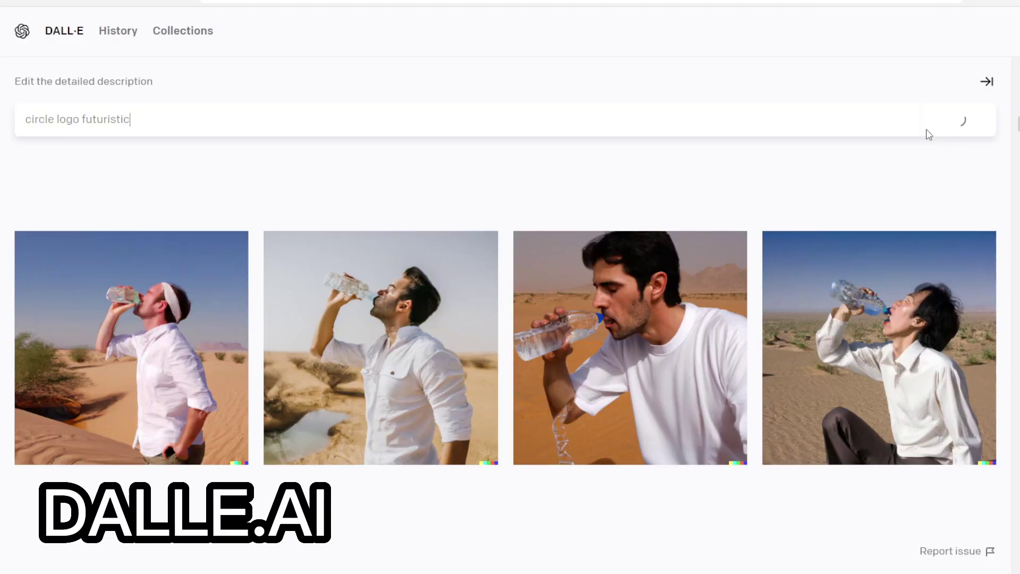
Step: Generate 'circle logo futuristic' logos, then regenerate with 'star' appended to the prompt
{"action": "left_click", "coordinate": [928, 133]}
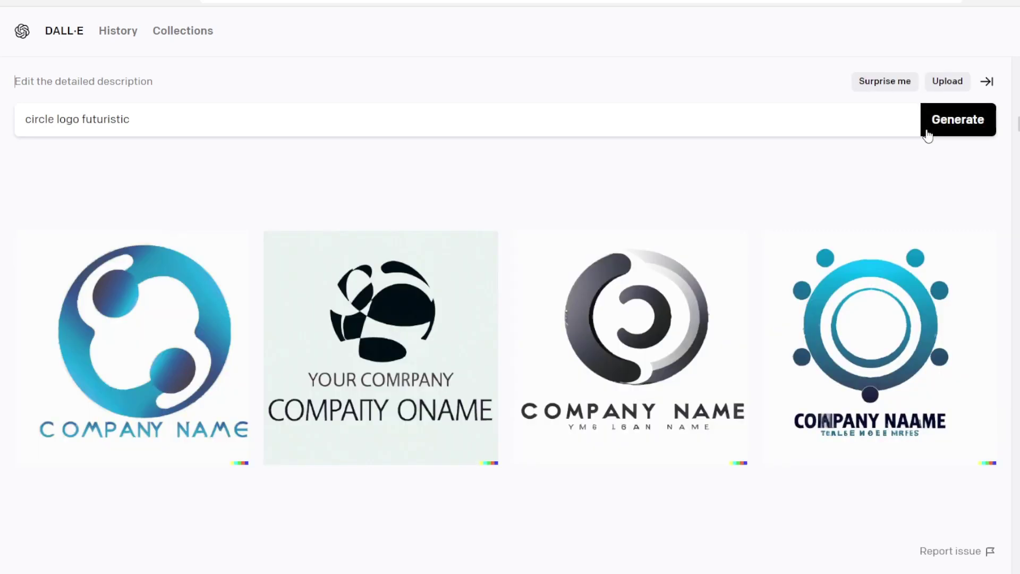
{"action": "left_click", "coordinate": [292, 112]}
{"action": "type", "text": "star"}
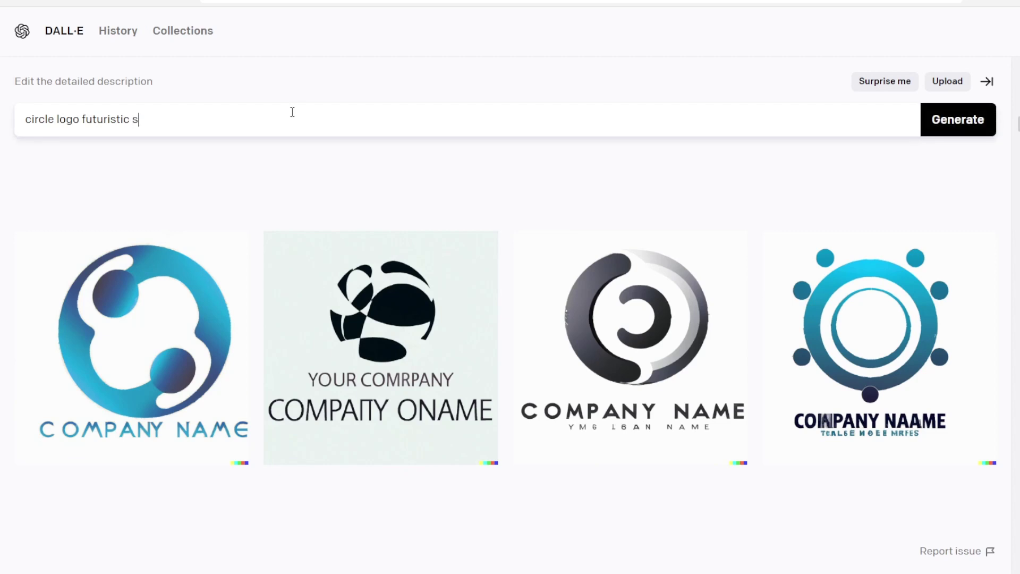
{"action": "left_click", "coordinate": [988, 131]}
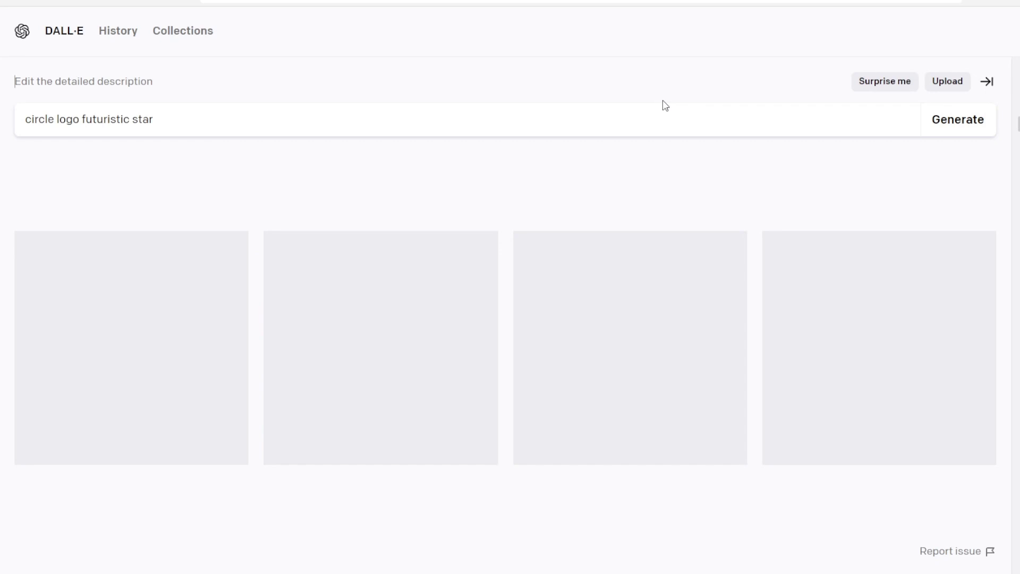
Step: Replace the prompt with 'spongebob in space' and generate images
{"action": "left_click_drag", "start_coordinate": [188, 128], "coordinate": [9, 132]}
{"action": "type", "text": "s"}
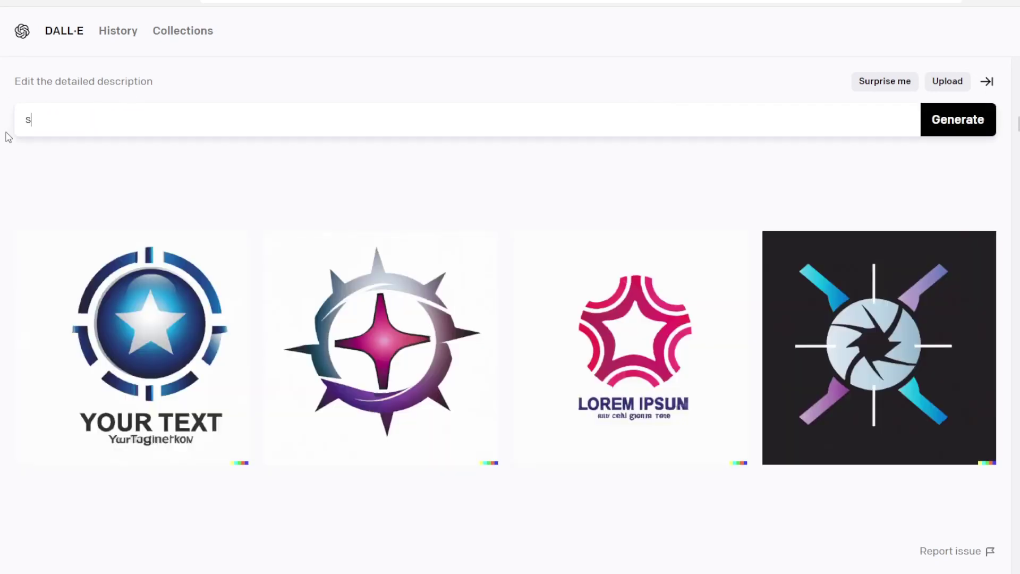
{"action": "type", "text": "pongebon"}
{"action": "key", "text": "BackSpace"}
{"action": "key", "text": "BackSpace"}
{"action": "type", "text": "b in space"}
{"action": "key", "text": "Return"}
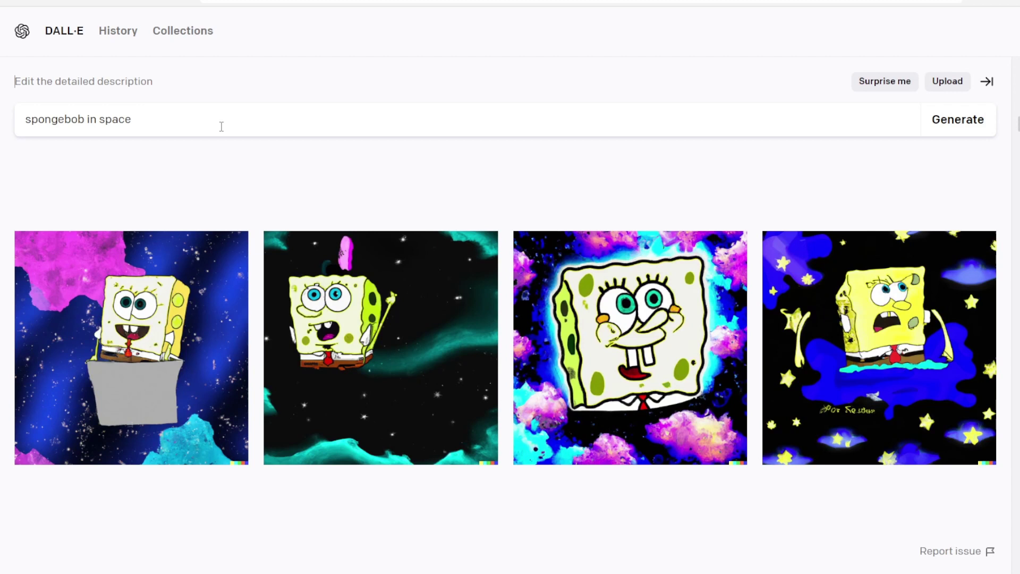
Step: Append 'pixel art' to the spongebob prompt and generate again
{"action": "left_click", "coordinate": [152, 122]}
{"action": "type", "text": "p"}
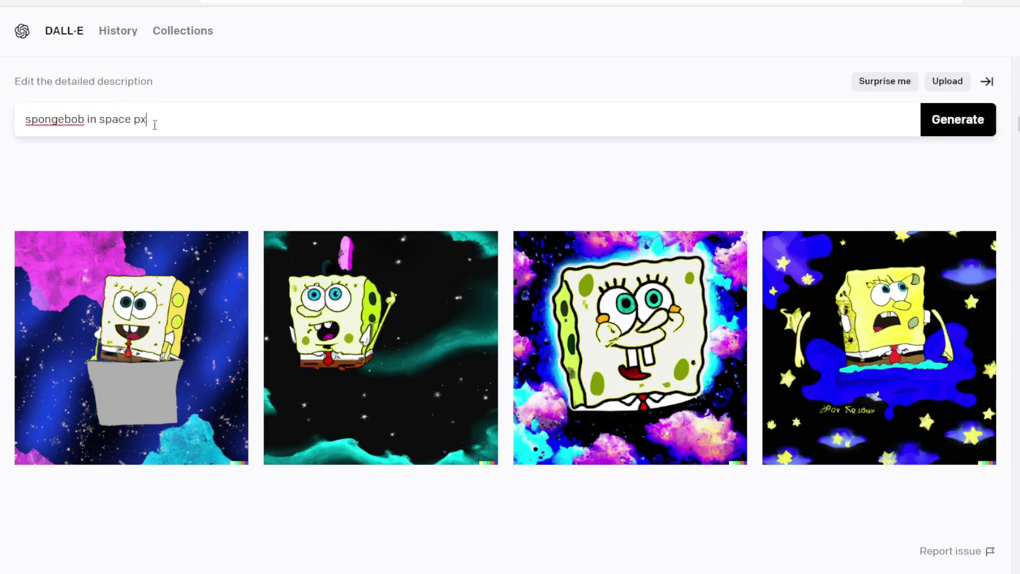
{"action": "type", "text": "ixel art"}
{"action": "key", "text": "Return"}
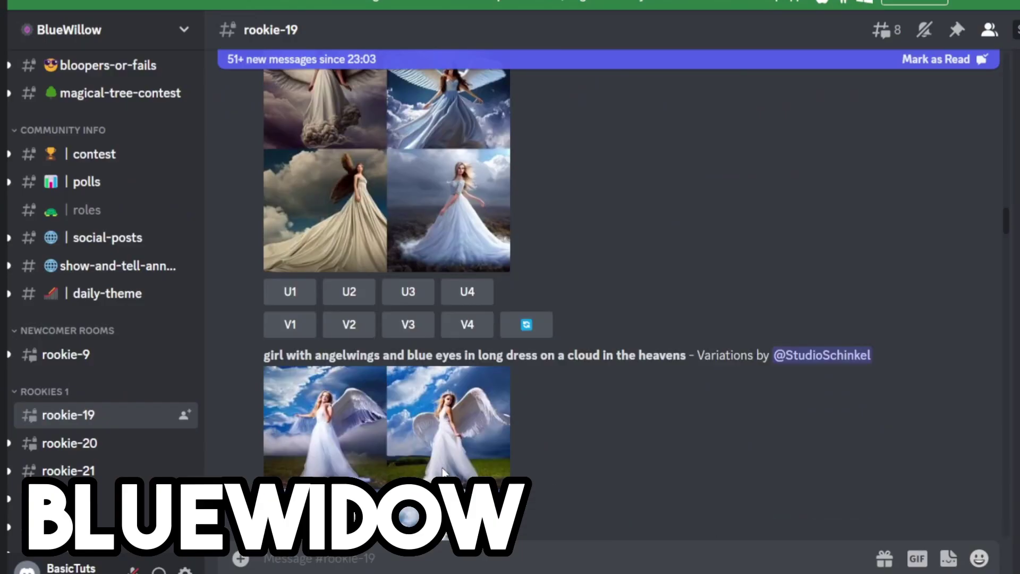
Step: Send BlueWillow the /imagine prompt 'man in desert drinking water' in rookie-19
{"action": "scroll", "coordinate": [906, 333], "scroll_direction": "down", "scroll_amount": 15}
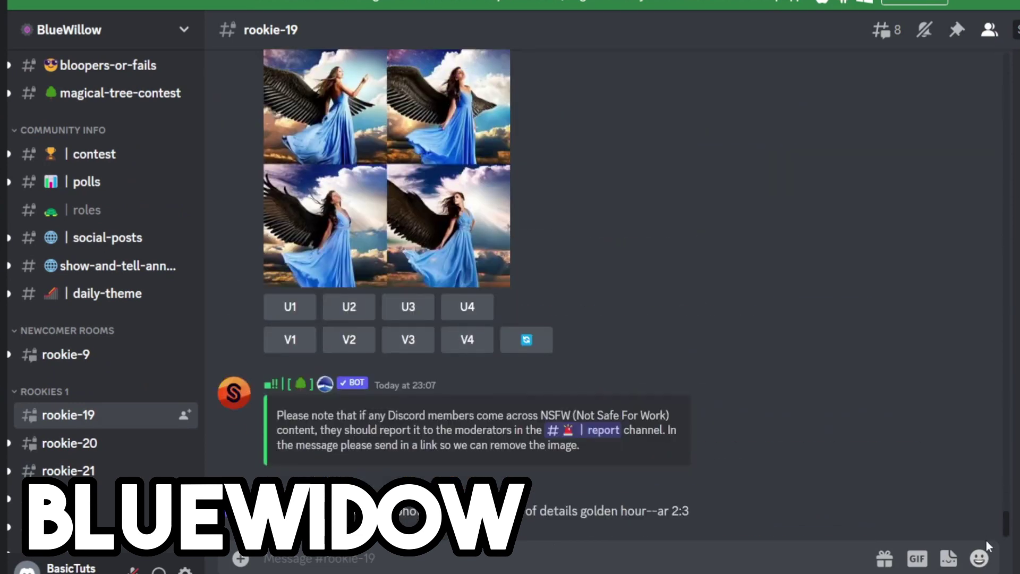
{"action": "left_click", "coordinate": [557, 548]}
{"action": "type", "text": "/im"}
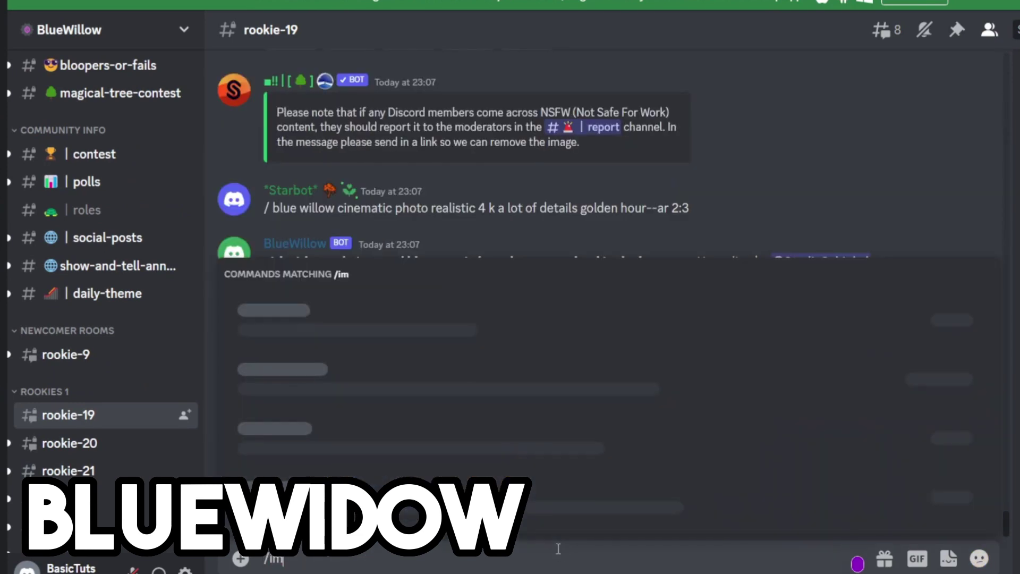
{"action": "key", "text": "Down"}
{"action": "key", "text": "Up"}
{"action": "key", "text": "Tab"}
{"action": "type", "text": "man in water an"}
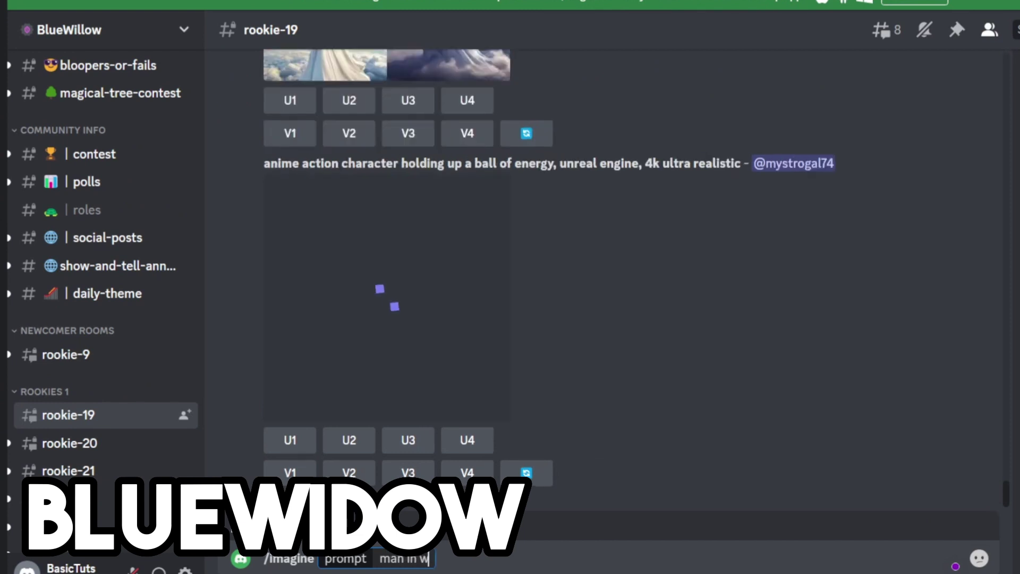
{"action": "key", "text": "BackSpace"}
{"action": "key", "text": "BackSpace"}
{"action": "key", "text": "BackSpace"}
{"action": "key", "text": "BackSpace"}
{"action": "key", "text": "BackSpace"}
{"action": "key", "text": "BackSpace"}
{"action": "key", "text": "BackSpace"}
{"action": "key", "text": "BackSpace"}
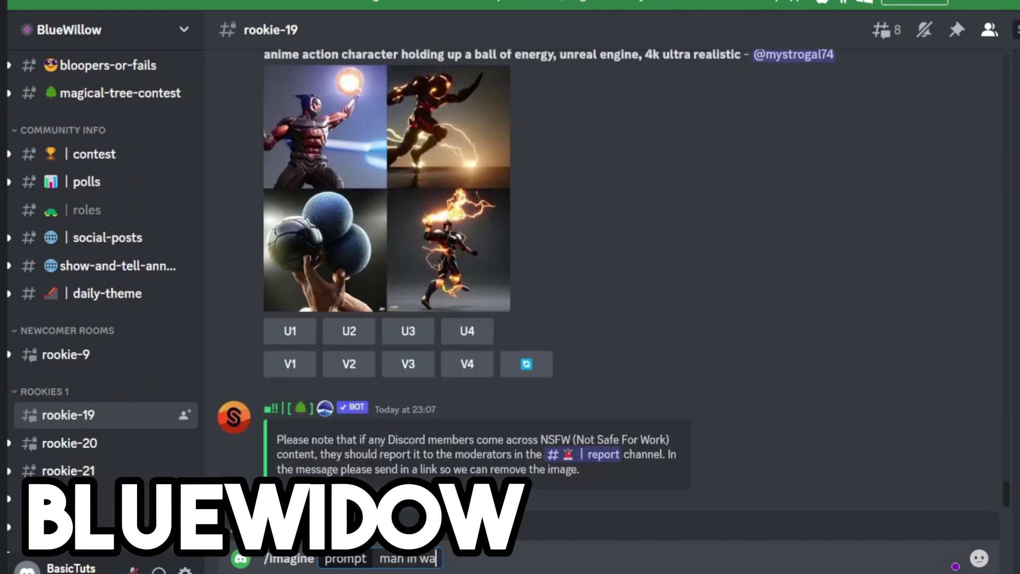
{"action": "type", "text": "desert dr"}
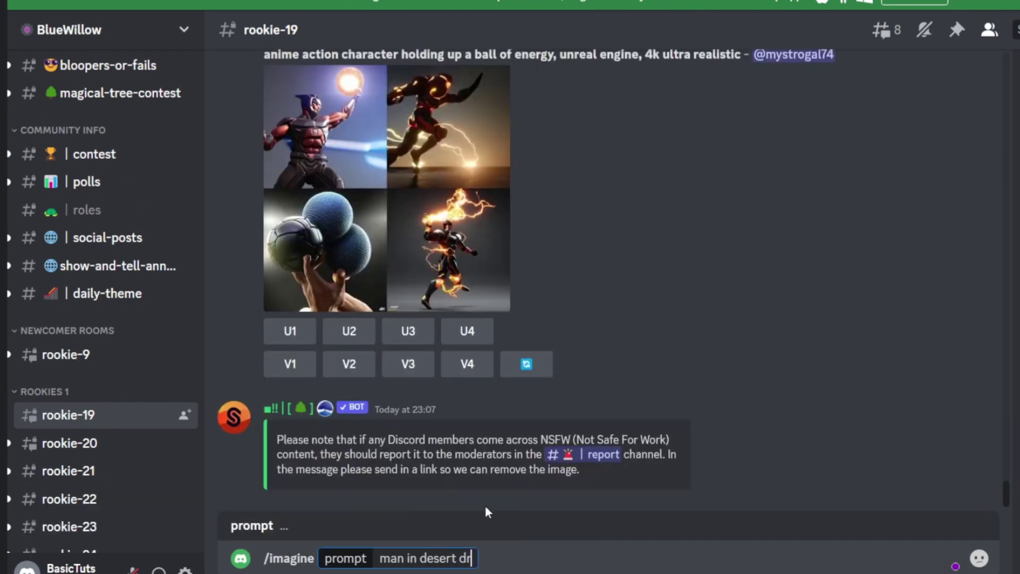
{"action": "type", "text": "inking water"}
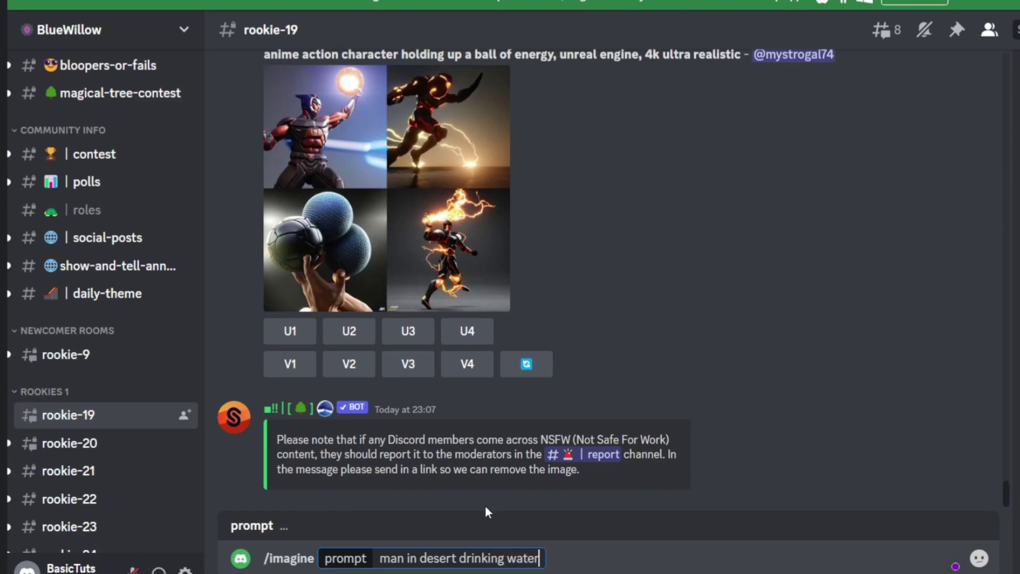
{"action": "key", "text": "Return"}
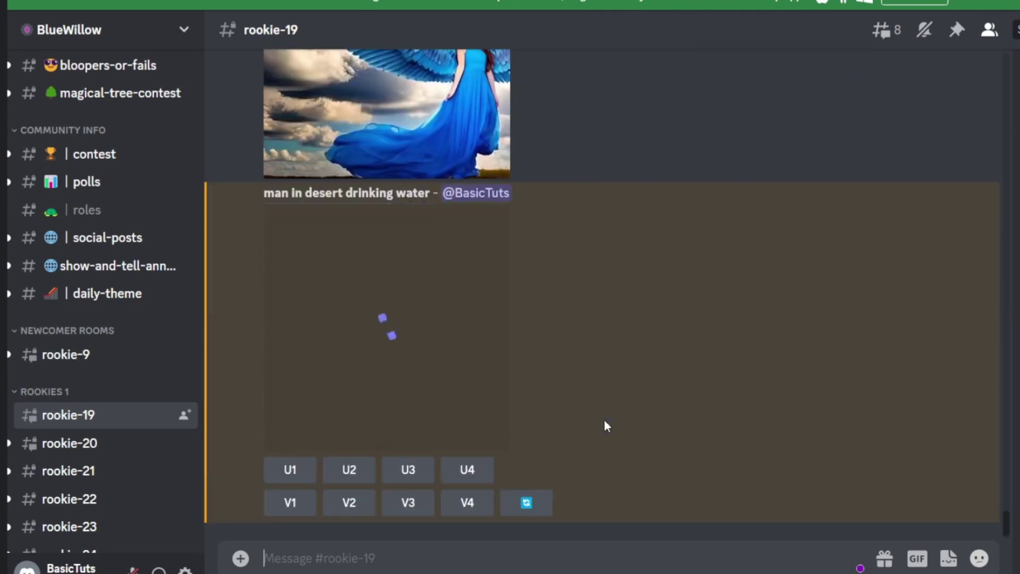
Step: Upscale the first two 'man in desert drinking water' images with U1 and U2
{"action": "scroll", "coordinate": [400, 323], "scroll_direction": "up", "scroll_amount": 5}
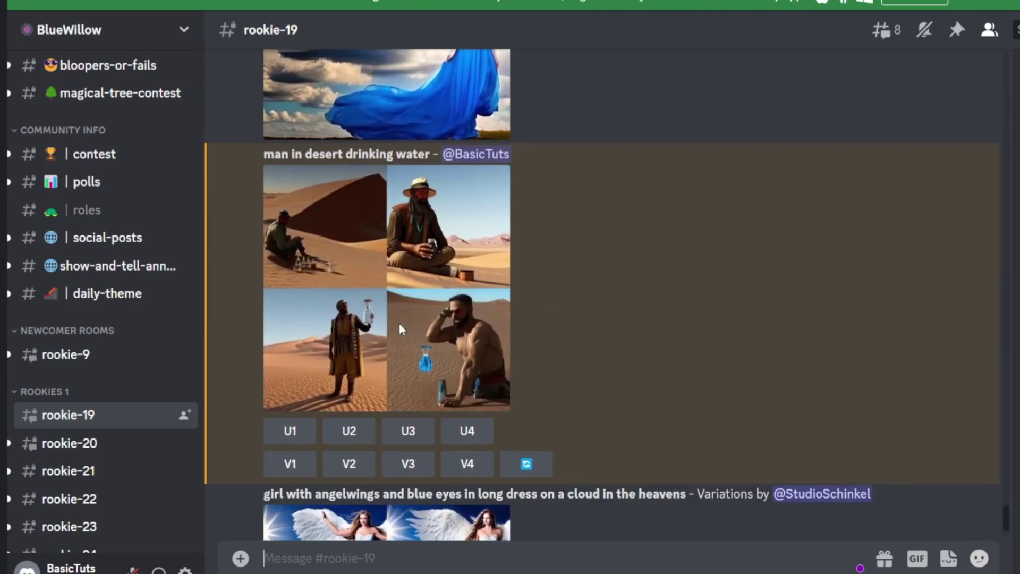
{"action": "left_click", "coordinate": [290, 431]}
{"action": "left_click", "coordinate": [349, 431]}
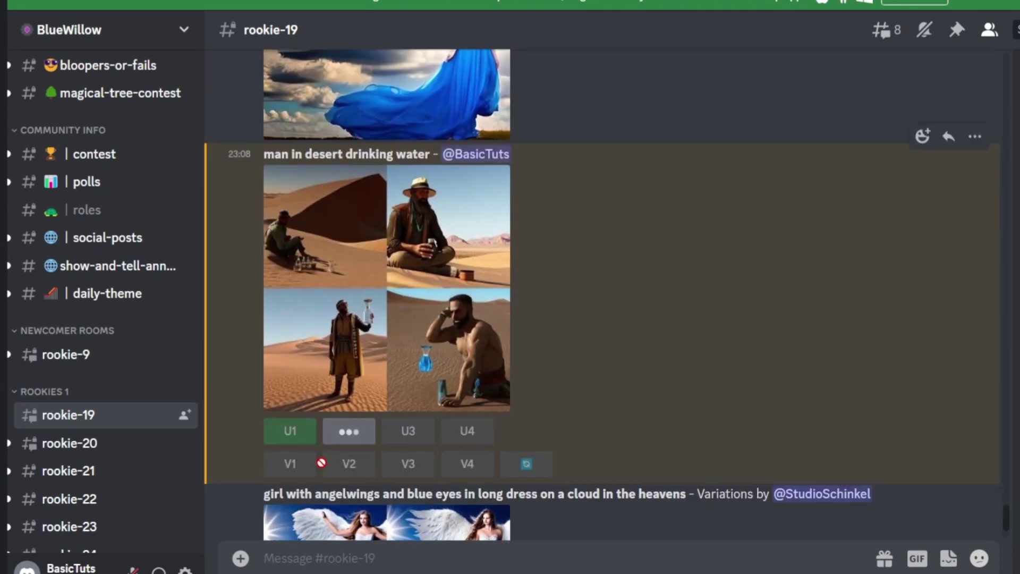
Step: Request variations V1–V4 of the desert images, then re-roll the desert grid
{"action": "left_click", "coordinate": [293, 465]}
{"action": "left_click", "coordinate": [347, 464]}
{"action": "left_click", "coordinate": [417, 465]}
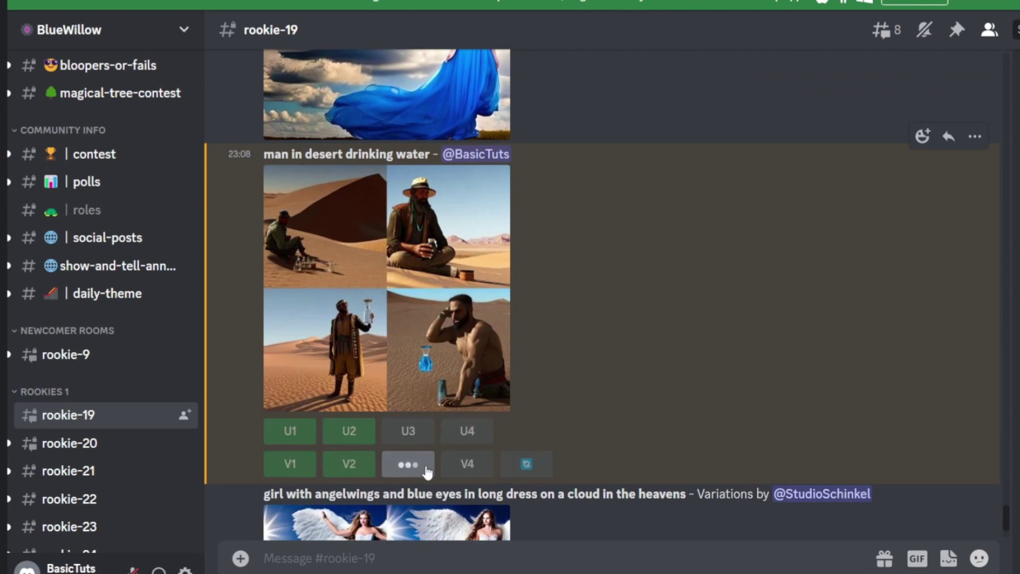
{"action": "left_click", "coordinate": [467, 464]}
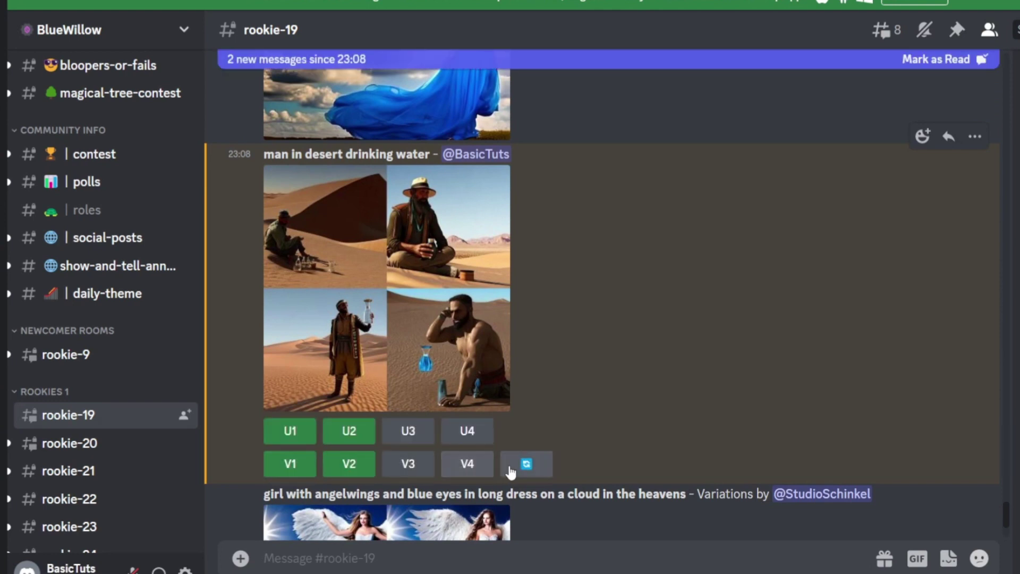
{"action": "left_click", "coordinate": [457, 466]}
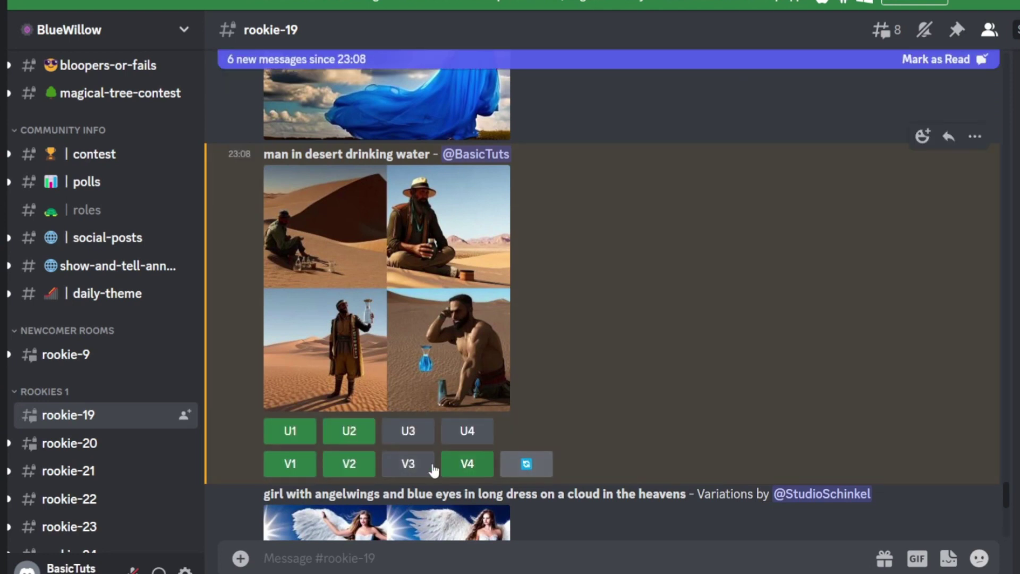
{"action": "left_click", "coordinate": [433, 470]}
{"action": "left_click", "coordinate": [527, 465]}
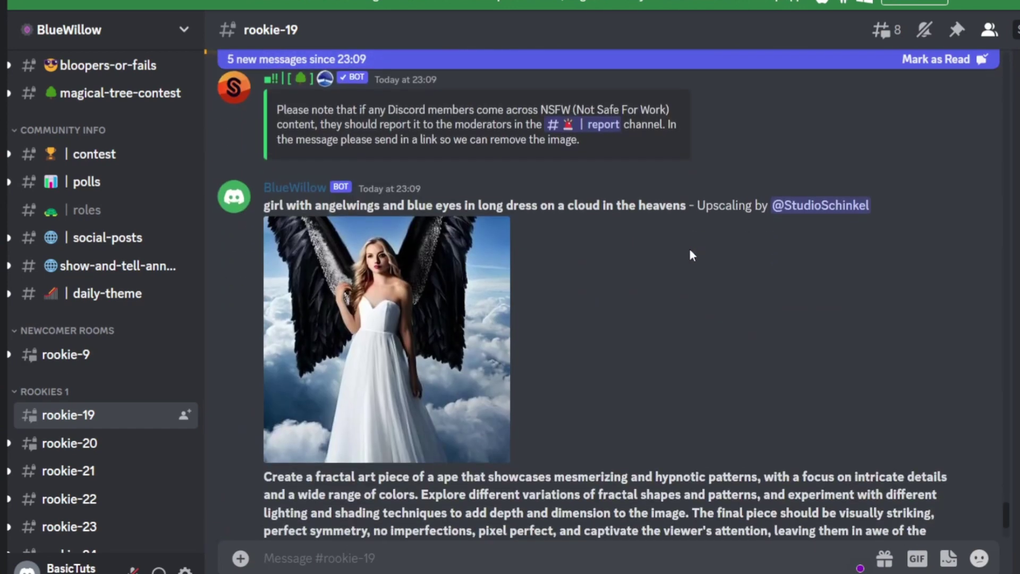
Step: Re-roll the 'spongebob in space pixel art' grid and scroll through the channel for the new set
{"action": "scroll", "coordinate": [689, 255], "scroll_direction": "up", "scroll_amount": 8}
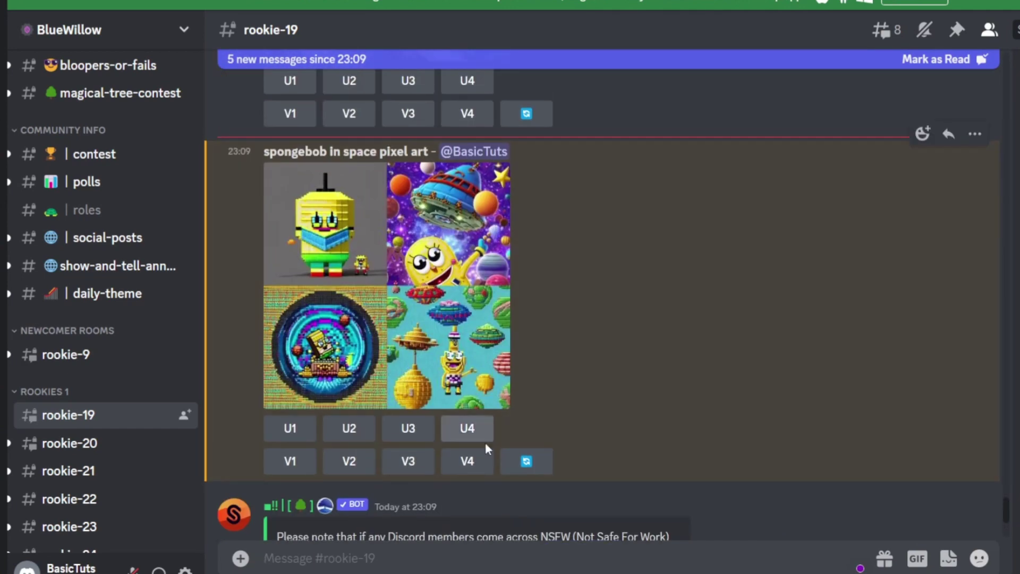
{"action": "left_click", "coordinate": [524, 459]}
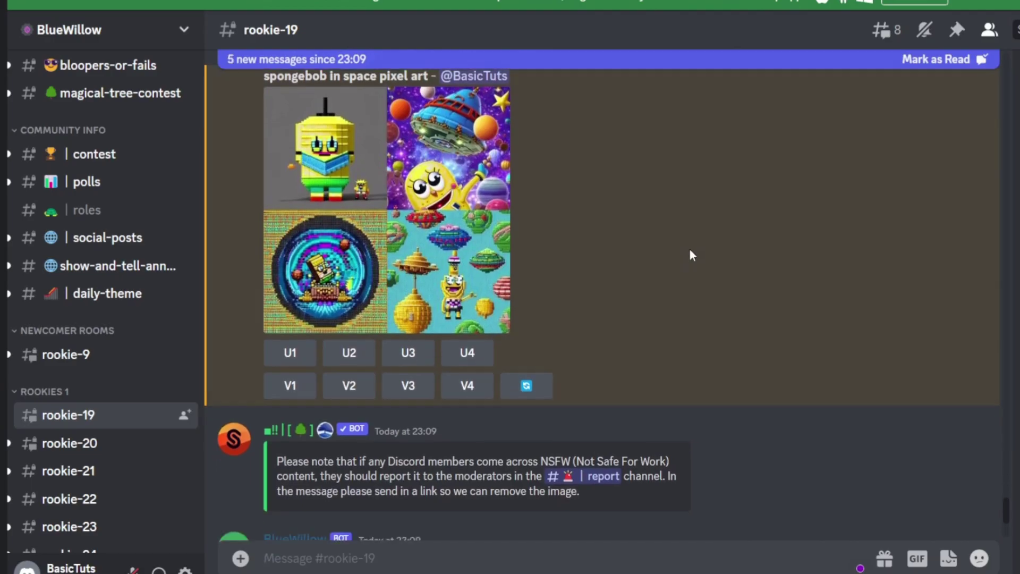
{"action": "scroll", "coordinate": [689, 255], "scroll_direction": "down", "scroll_amount": 5}
{"action": "scroll", "coordinate": [690, 255], "scroll_direction": "up", "scroll_amount": 8}
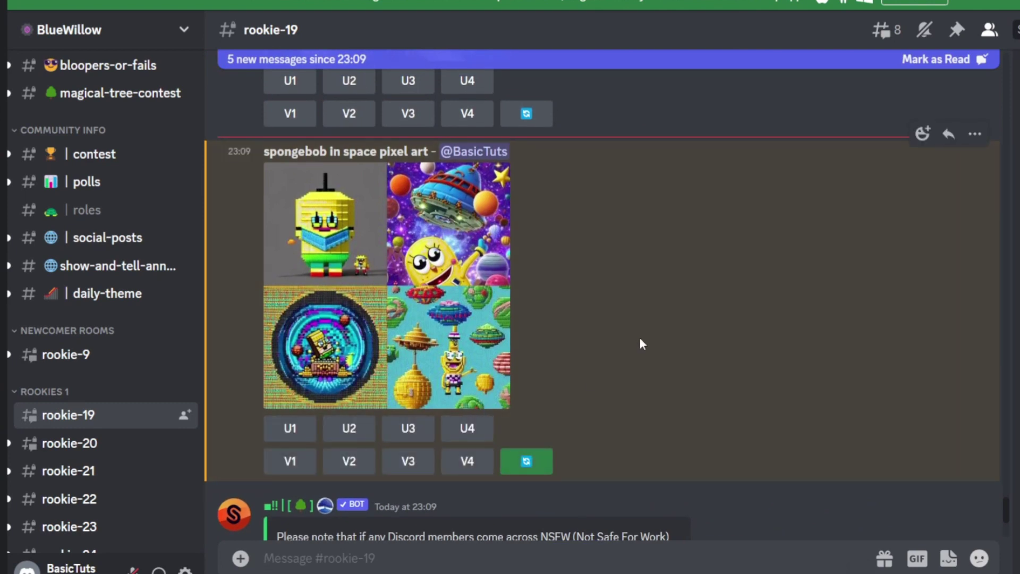
{"action": "scroll", "coordinate": [640, 338], "scroll_direction": "down", "scroll_amount": 15}
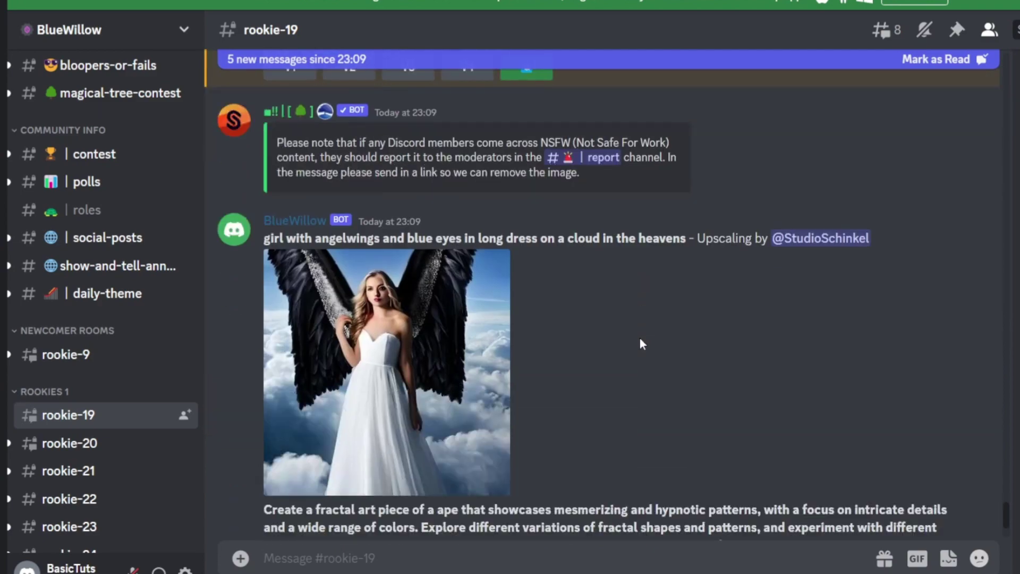
{"action": "scroll", "coordinate": [640, 338], "scroll_direction": "up", "scroll_amount": 15}
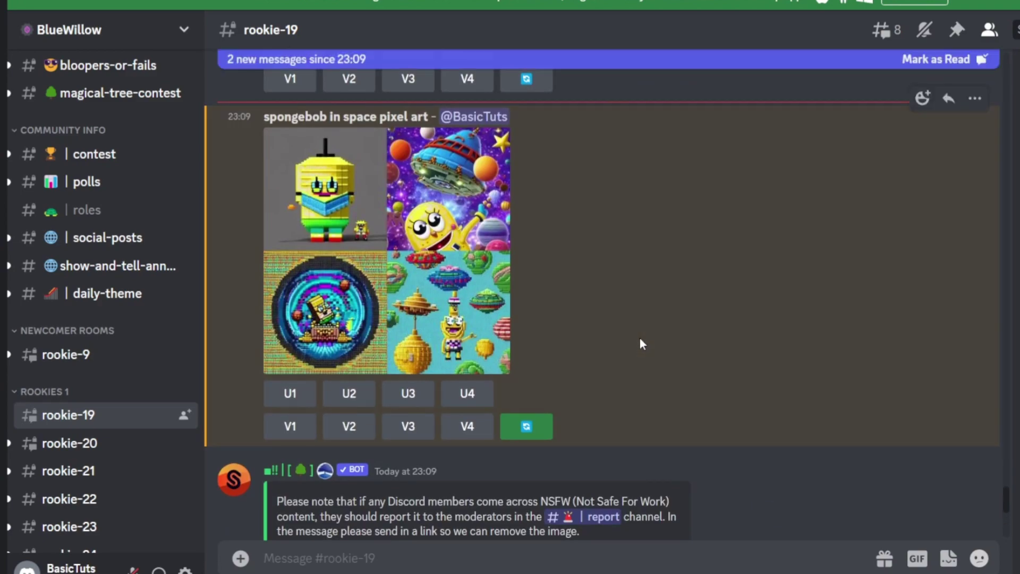
{"action": "scroll", "coordinate": [639, 338], "scroll_direction": "down", "scroll_amount": 10}
{"action": "scroll", "coordinate": [639, 338], "scroll_direction": "down", "scroll_amount": 5}
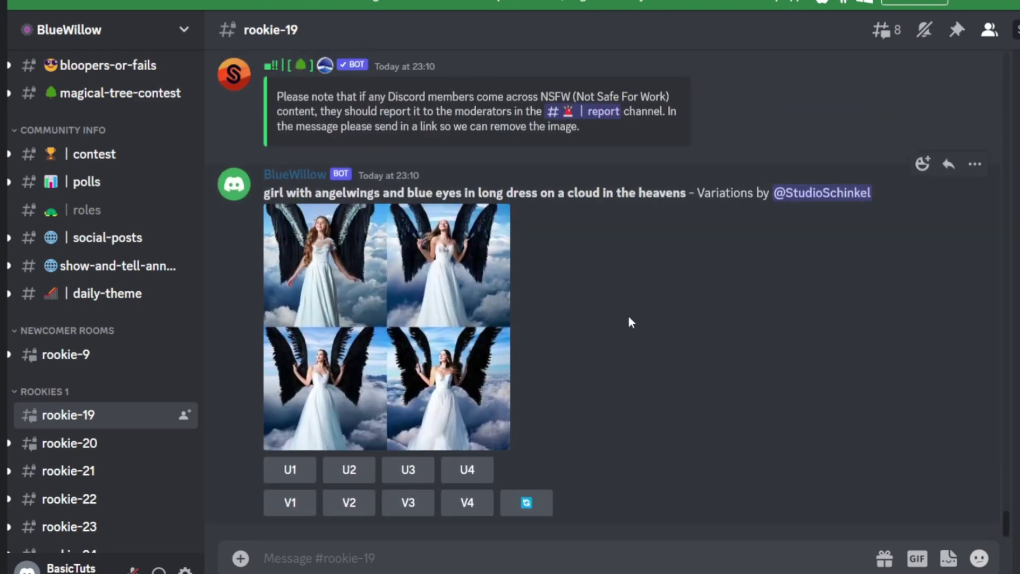
{"action": "scroll", "coordinate": [627, 321], "scroll_direction": "down", "scroll_amount": 5}
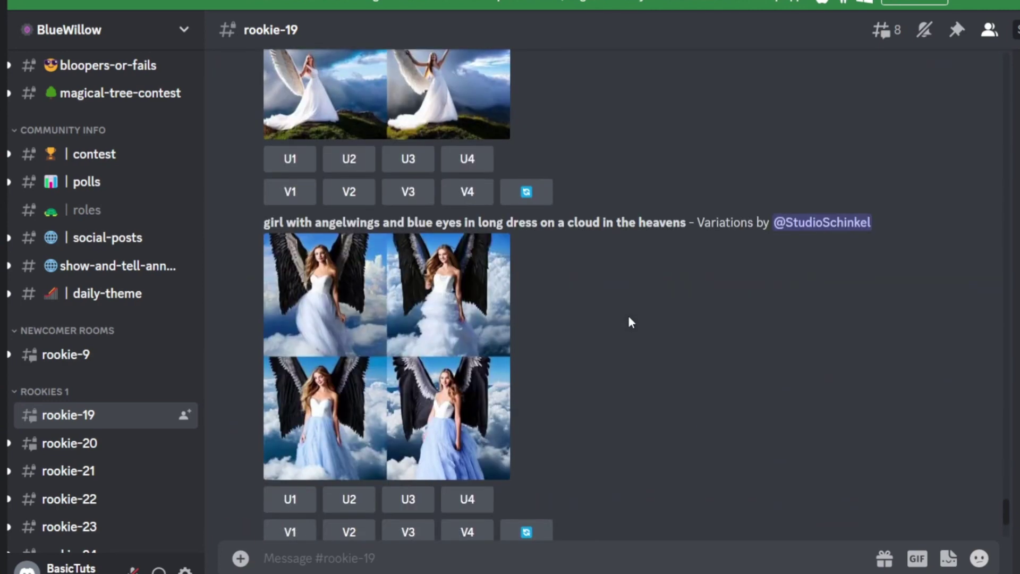
{"action": "scroll", "coordinate": [630, 298], "scroll_direction": "down", "scroll_amount": 5}
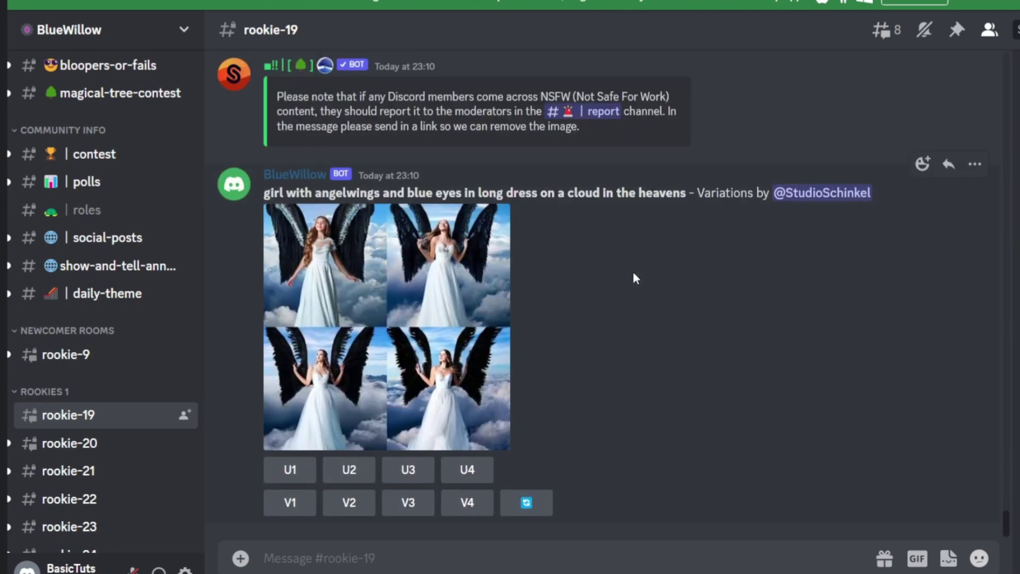